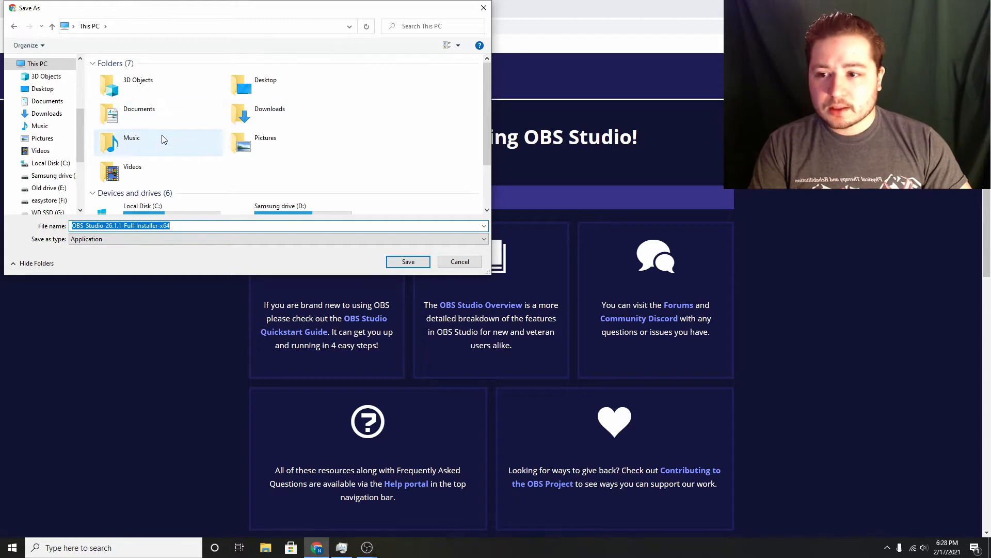
Save the OBS Studio 26.1.1 installer in the Music folder under its suggested file name.
double_click(162, 136)
left_click(393, 259)
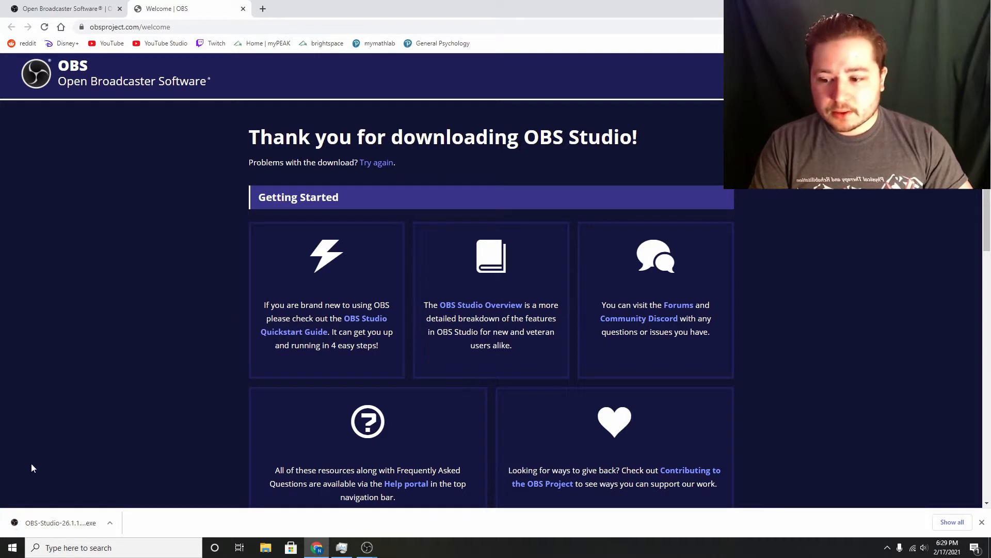
Try to install OBS Studio 26.1.1 from the downloaded installer.
left_click(61, 533)
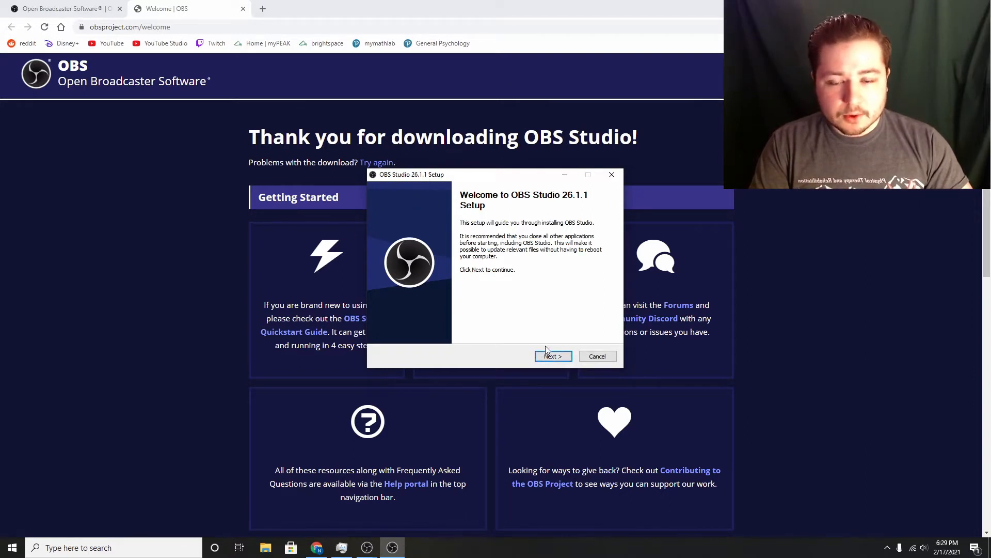
left_click(561, 357)
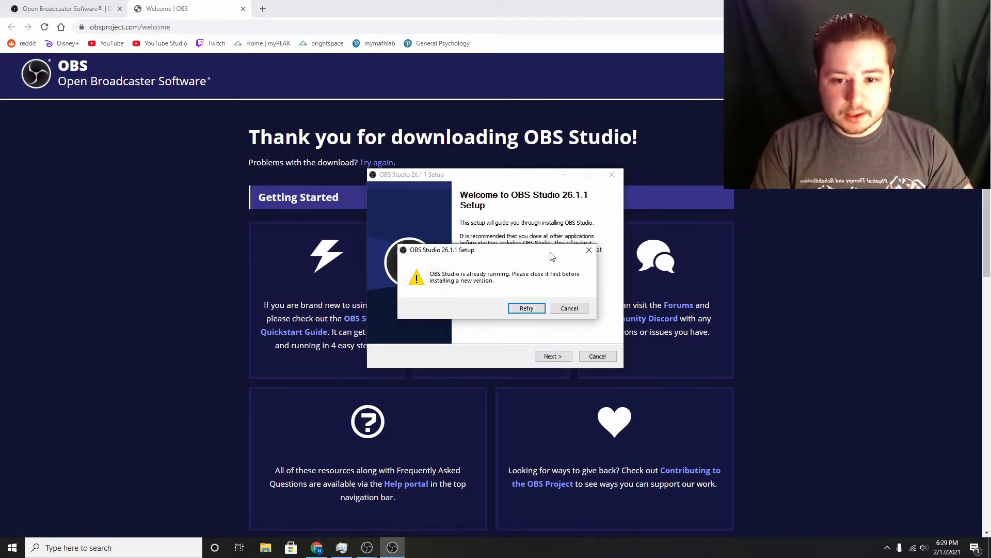
left_click(569, 308)
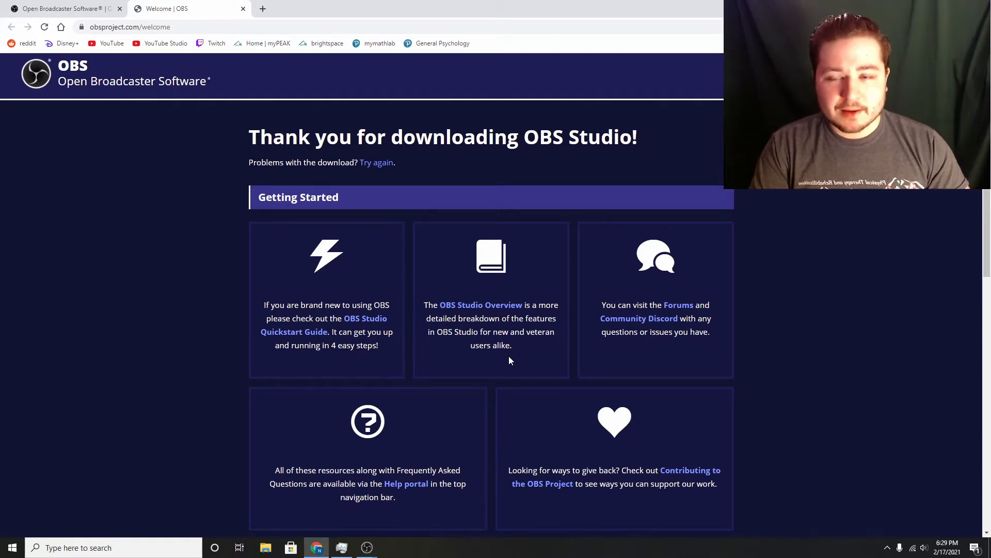
Close the OBS welcome page, then find and open the installed OBS Studio (64bit) app.
left_click(243, 8)
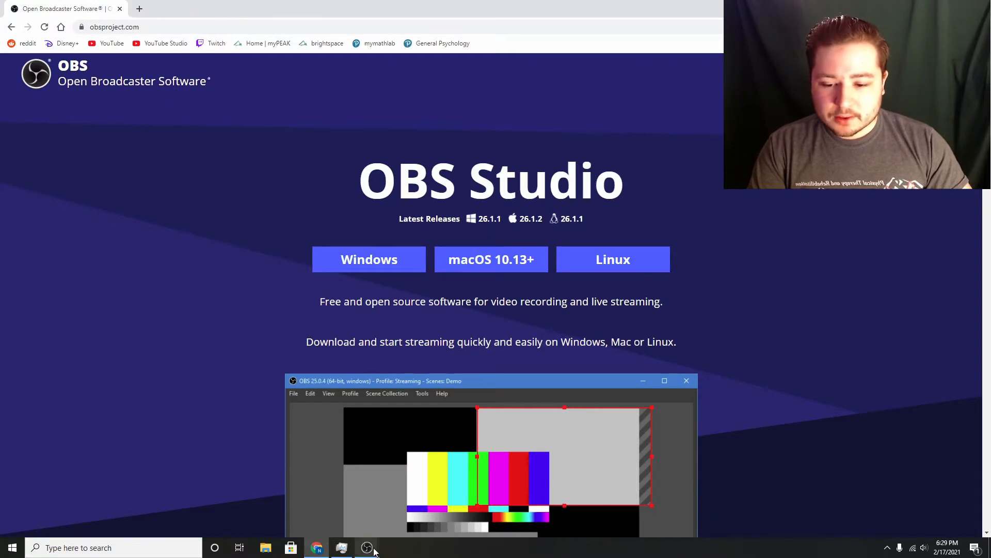
left_click(95, 553)
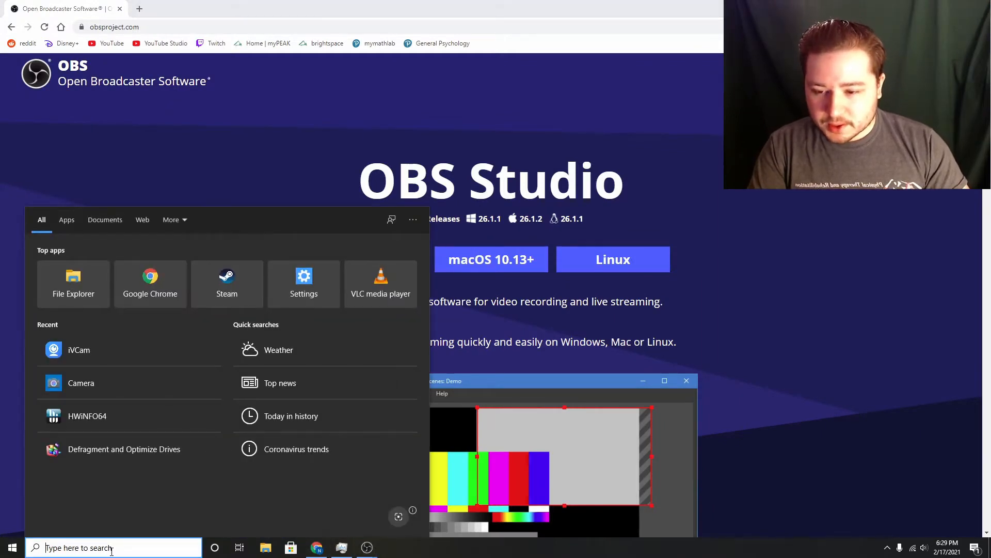
type("obs")
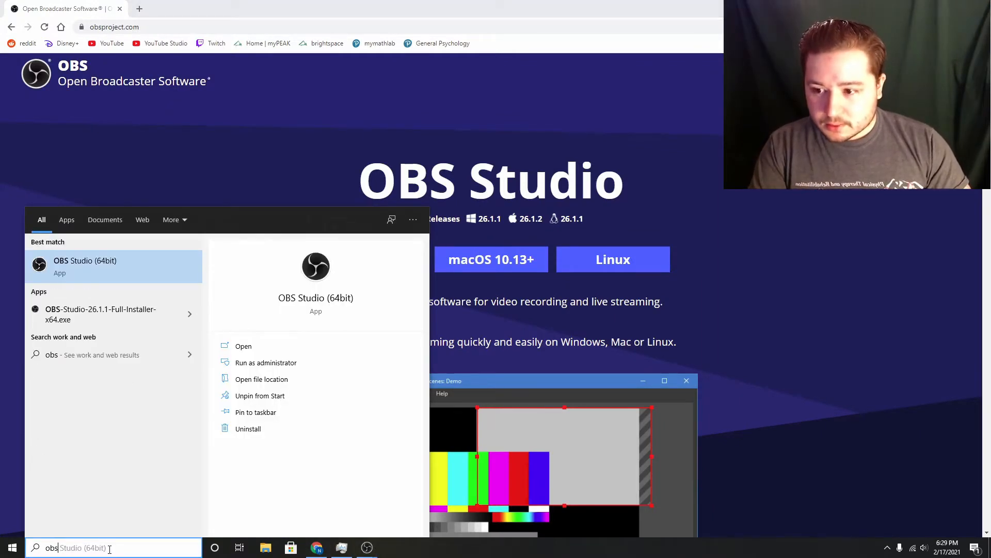
left_click(119, 264)
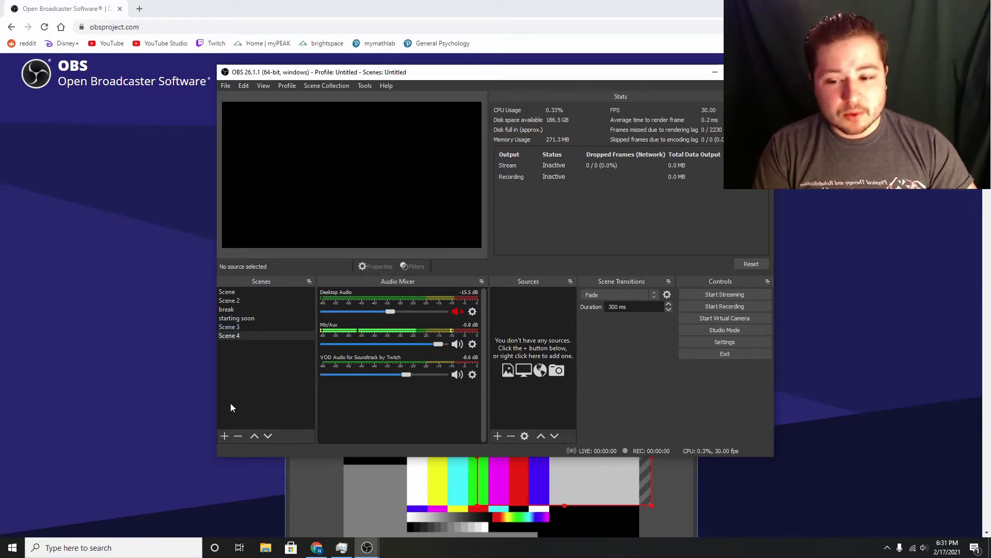
Add a new scene named Scene 5 and select it.
left_click(224, 439)
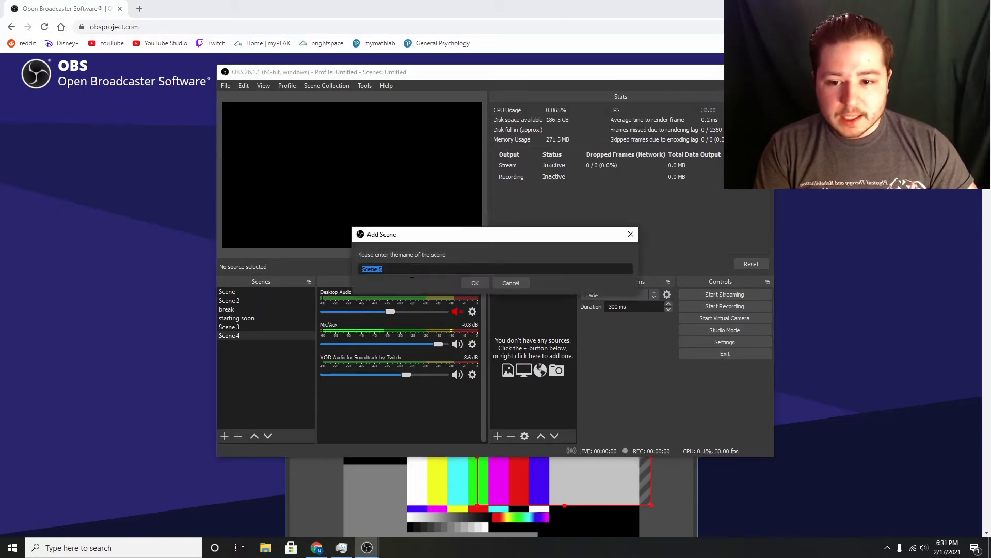
left_click(472, 283)
left_click(259, 345)
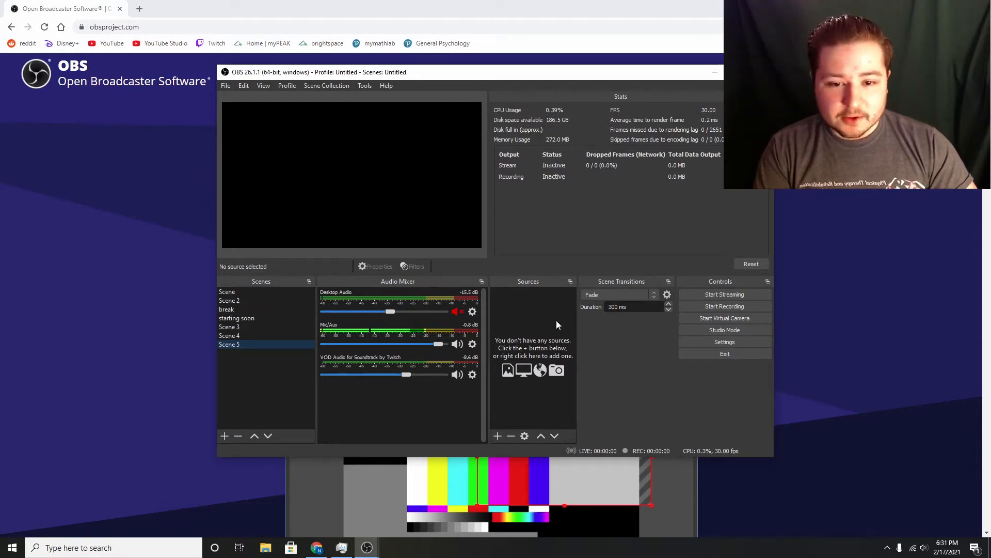
Add a new Audio Input Capture source to Scene 5 using Microphone (HD Pro Webcam C920) as its device.
left_click(499, 436)
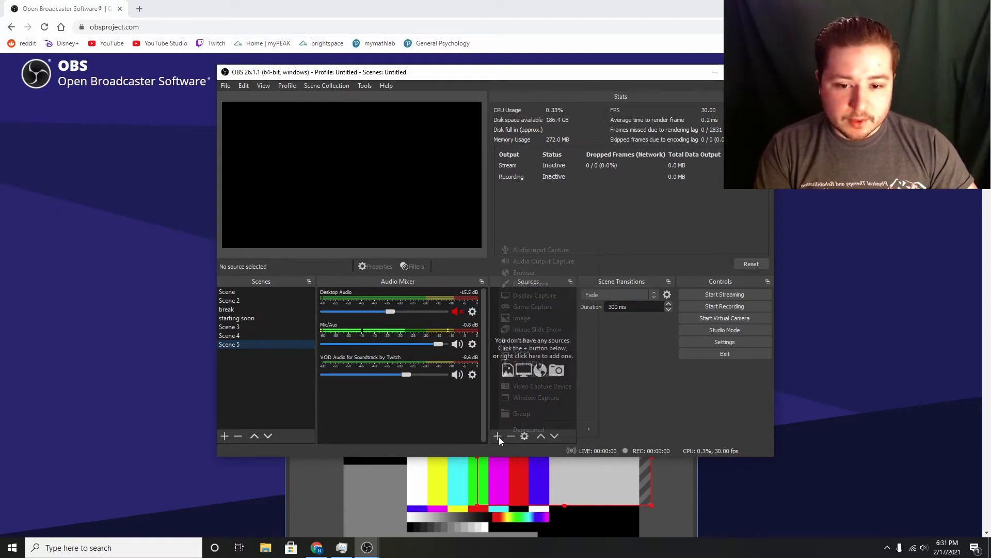
left_click(556, 250)
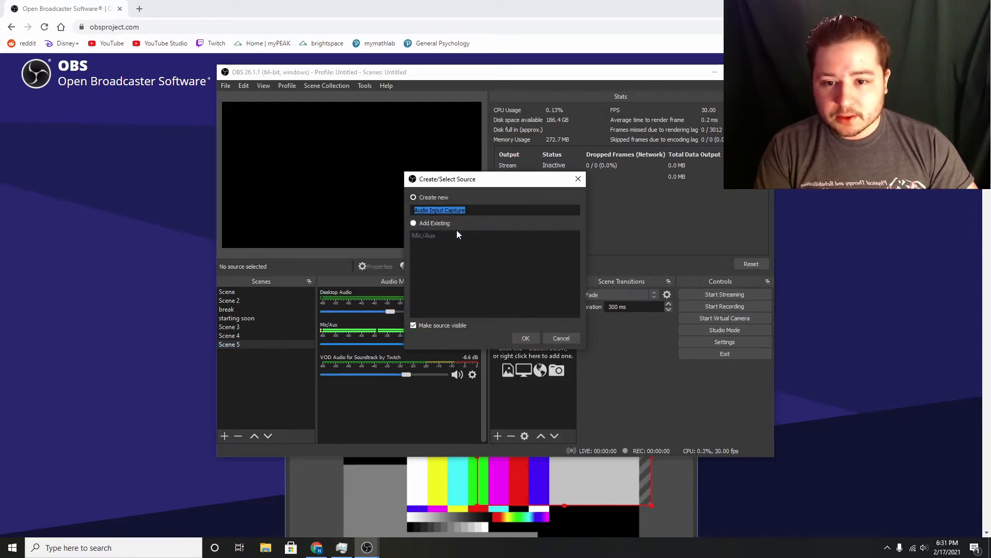
left_click(526, 339)
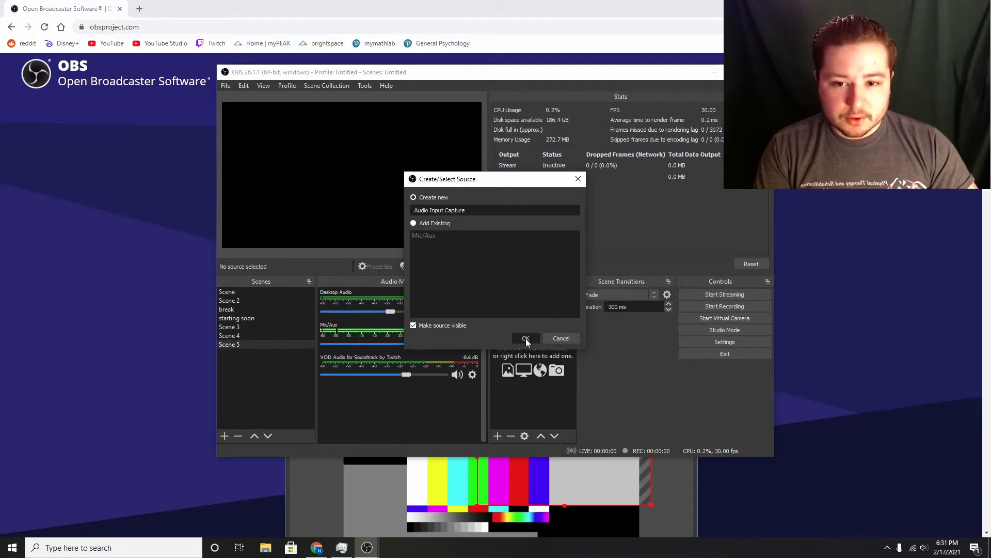
left_click(391, 135)
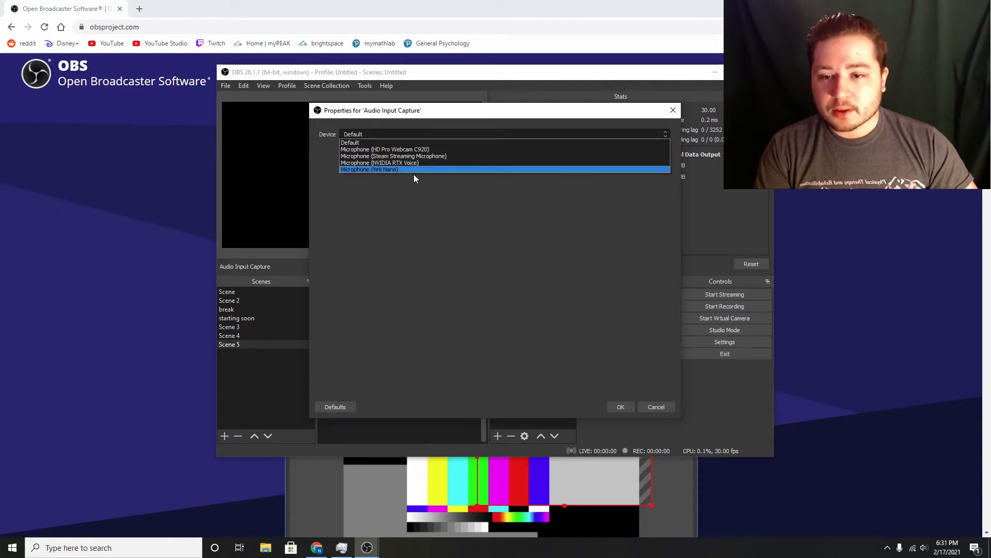
left_click(420, 150)
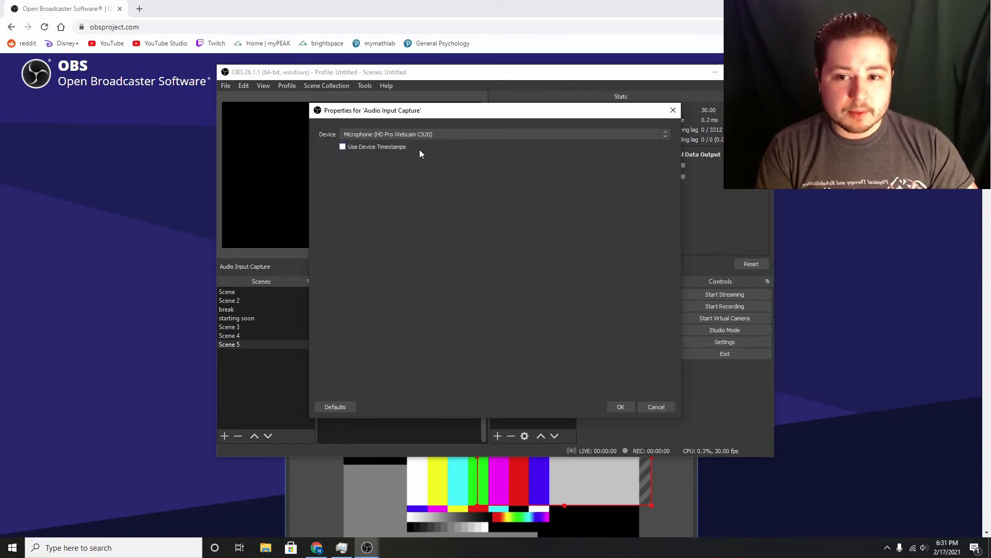
left_click(628, 409)
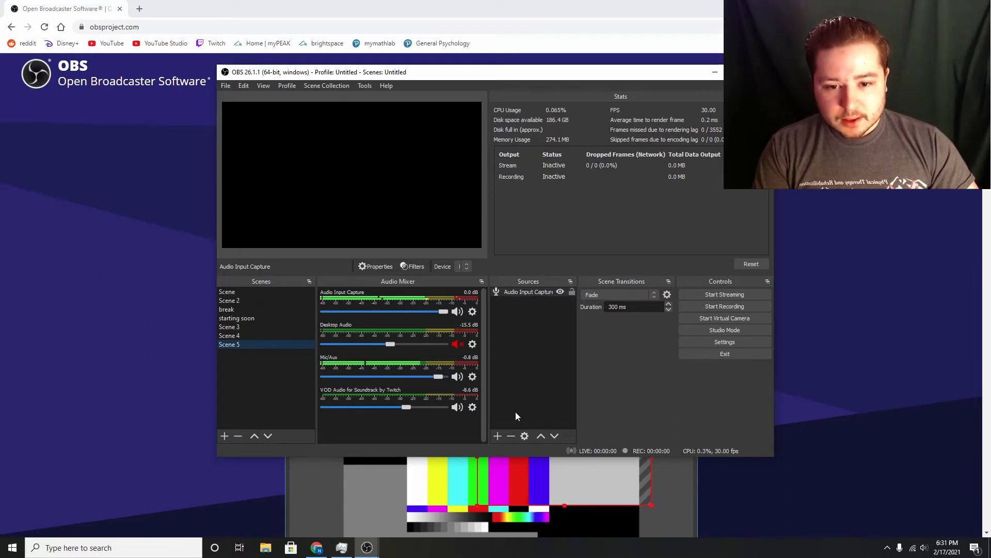
Add the existing Desktop Audio source to Scene 5 as an Audio Output Capture.
left_click(496, 434)
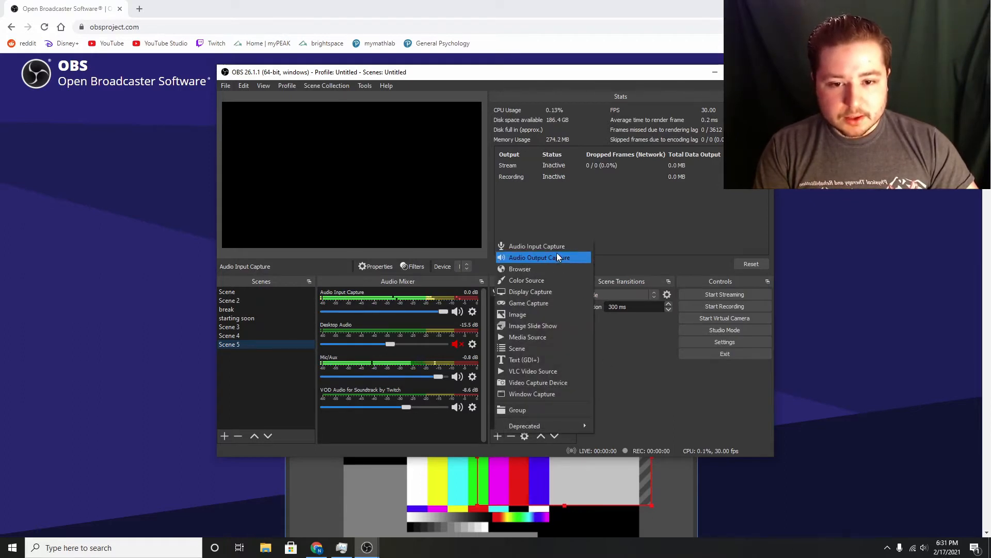
left_click(567, 257)
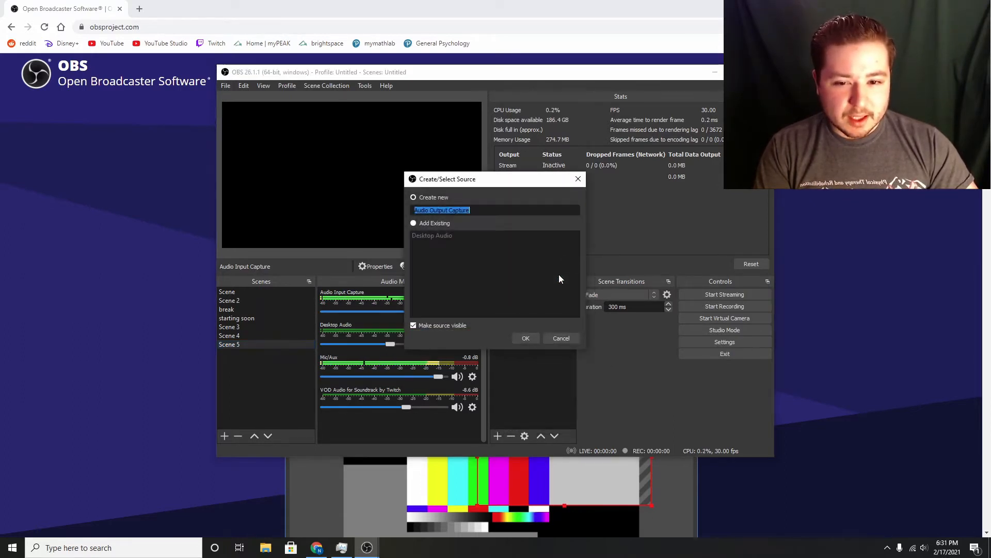
left_click(429, 223)
left_click(430, 239)
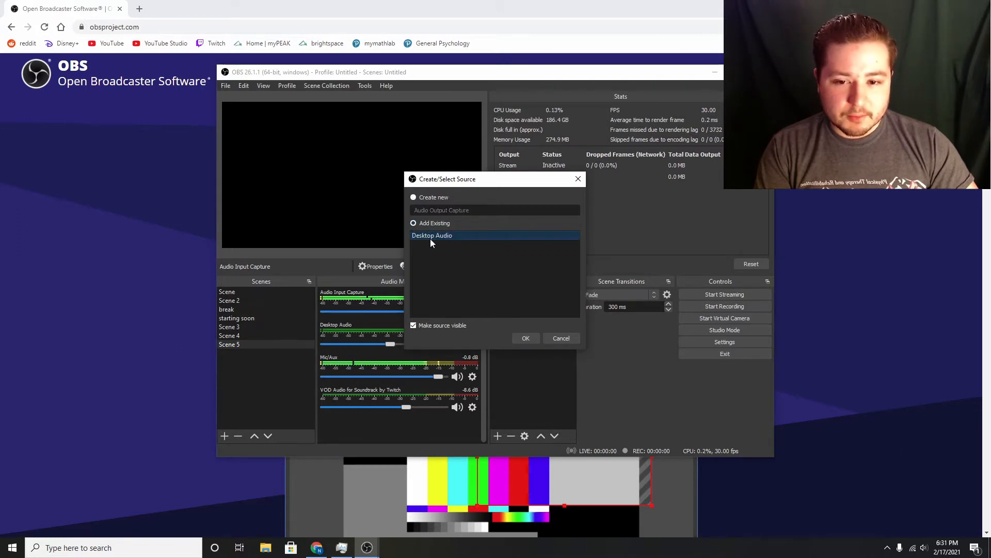
left_click(526, 338)
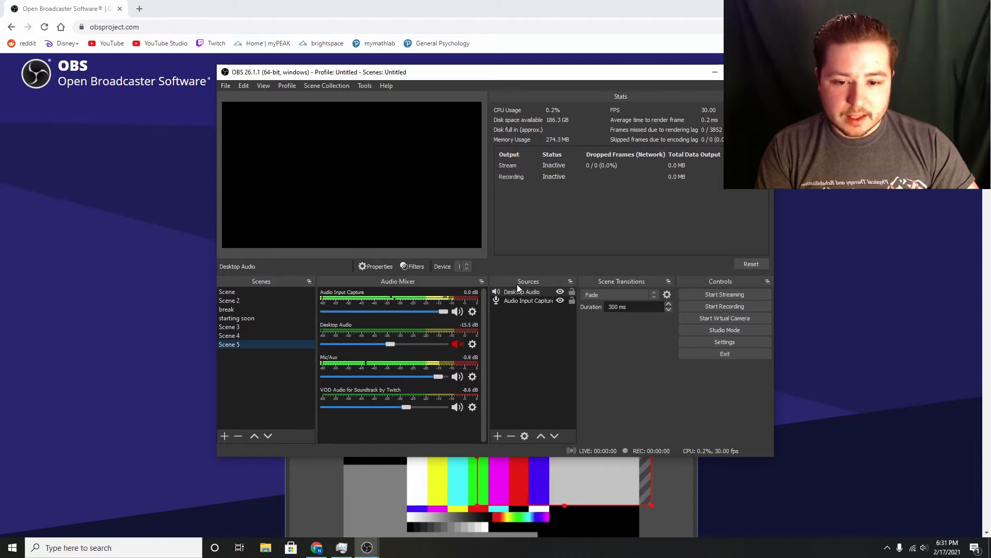
left_click(523, 301)
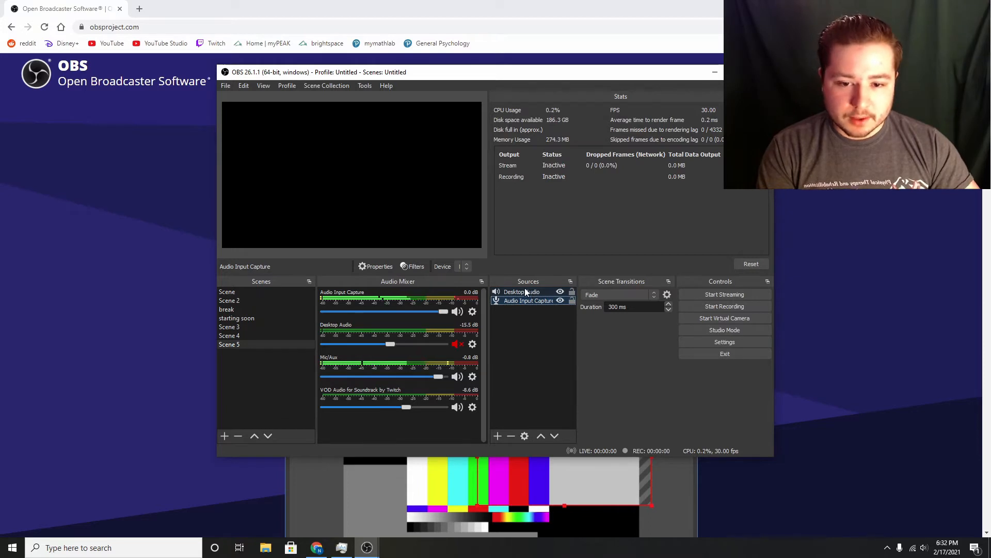
Add a new Game Capture source to Scene 5 with its mode set to Capture specific window, leaving the window unselected.
left_click(498, 436)
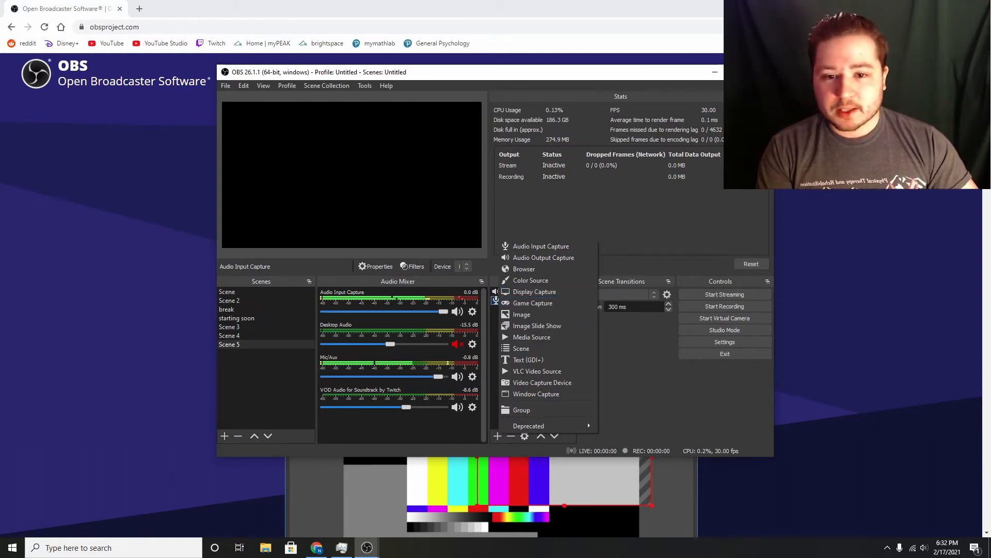
left_click(559, 305)
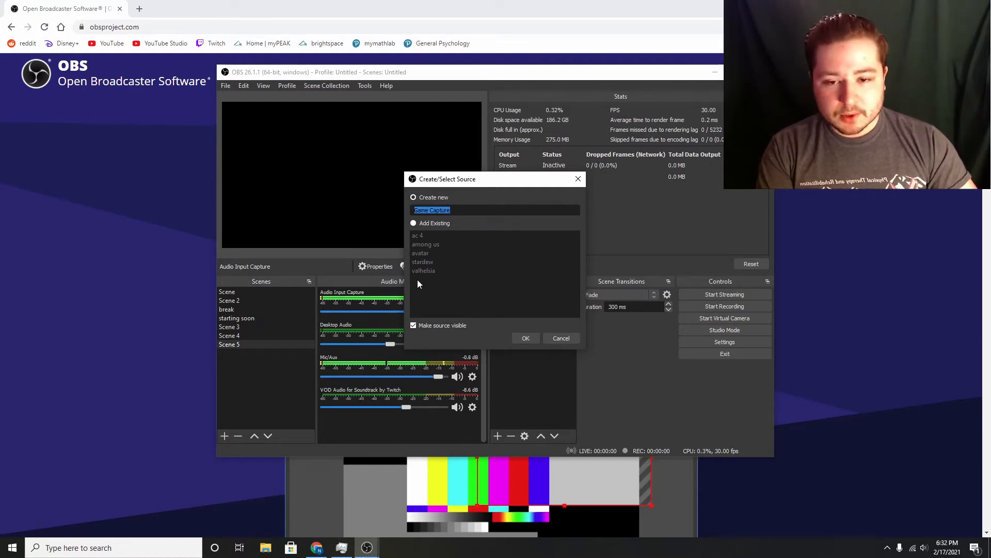
left_click(527, 340)
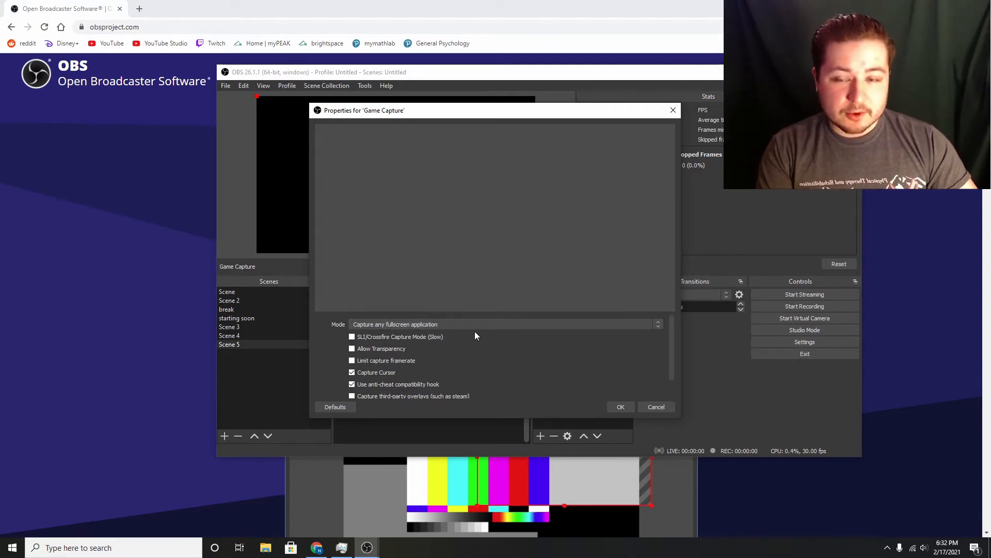
left_click(580, 323)
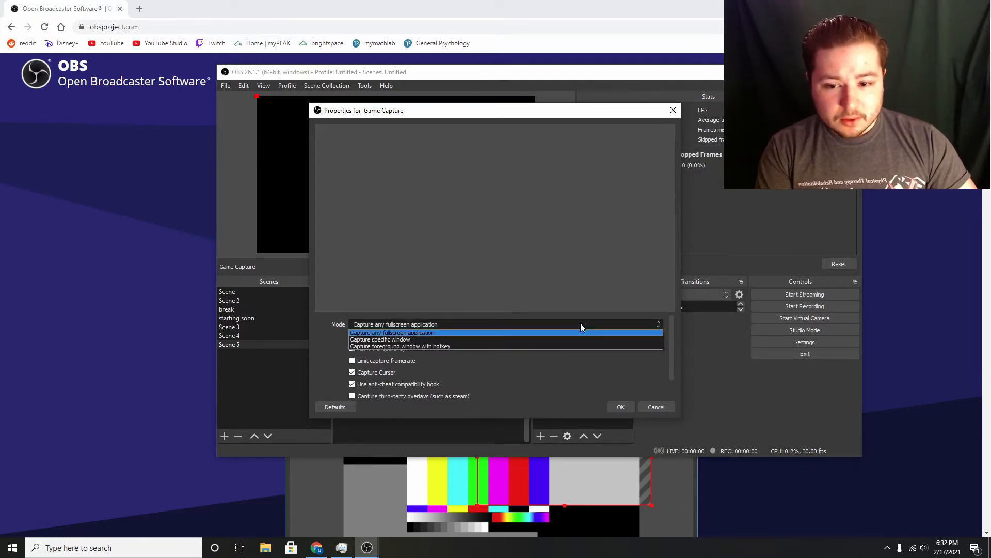
left_click(419, 339)
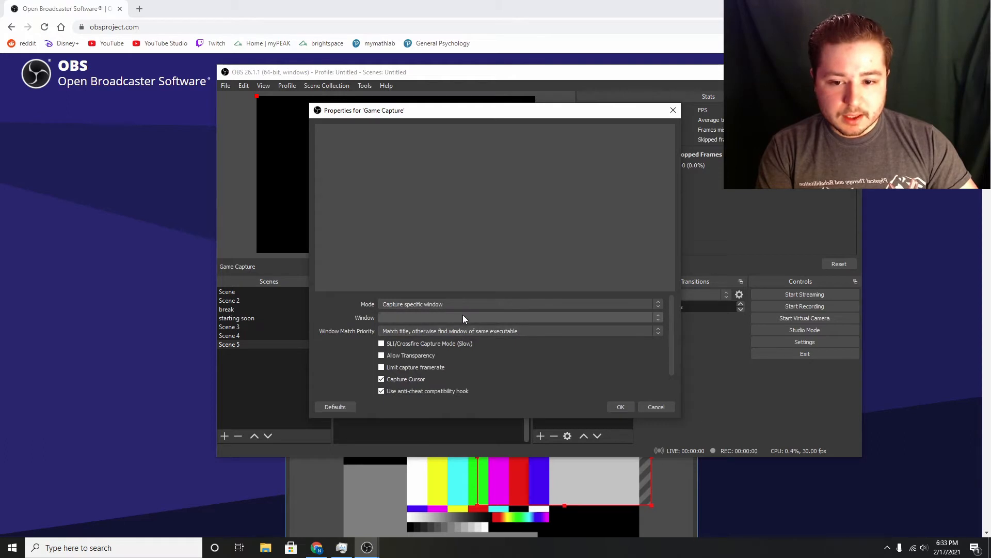
left_click(463, 318)
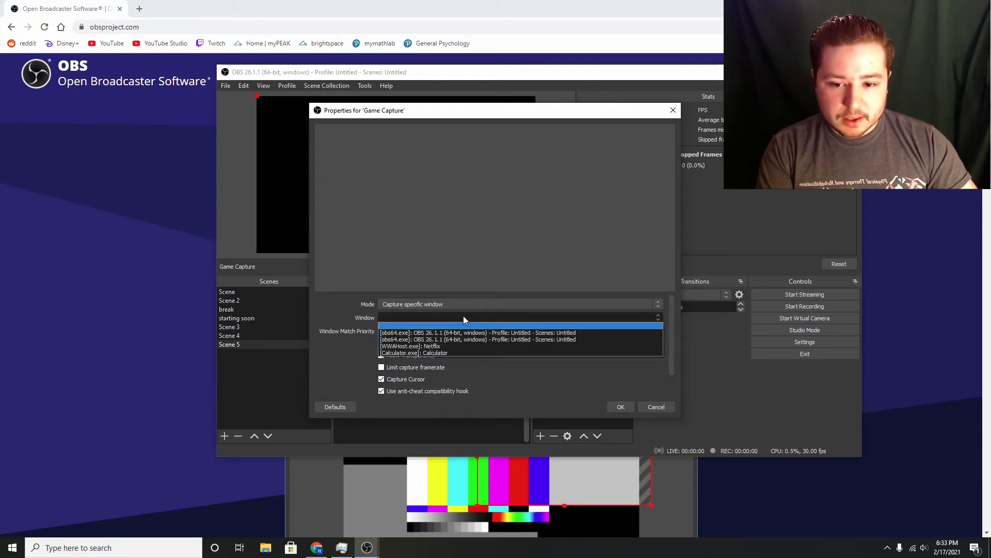
left_click(463, 317)
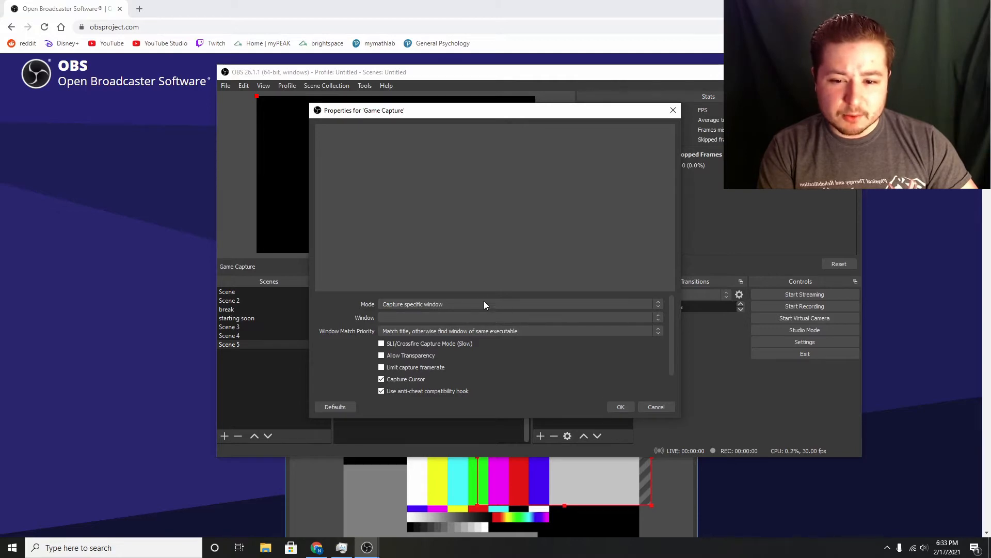
left_click(625, 406)
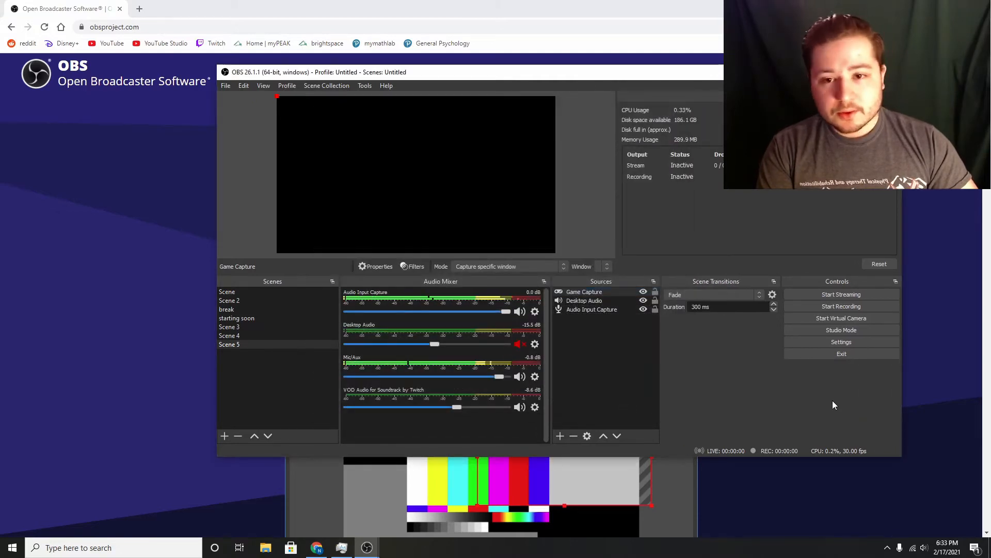
Start connecting a Twitch account in the stream settings and log in with the account username and password.
left_click(857, 342)
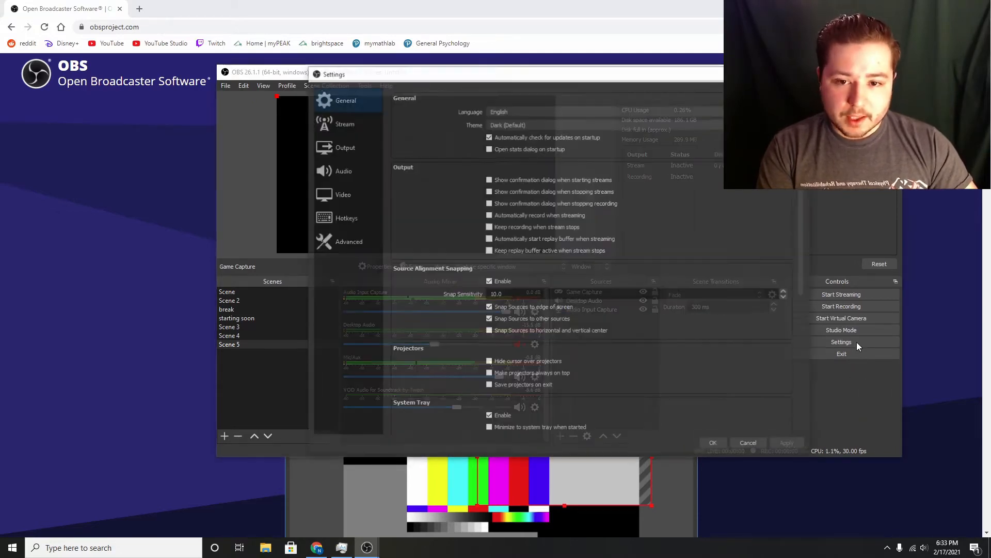
left_click(355, 129)
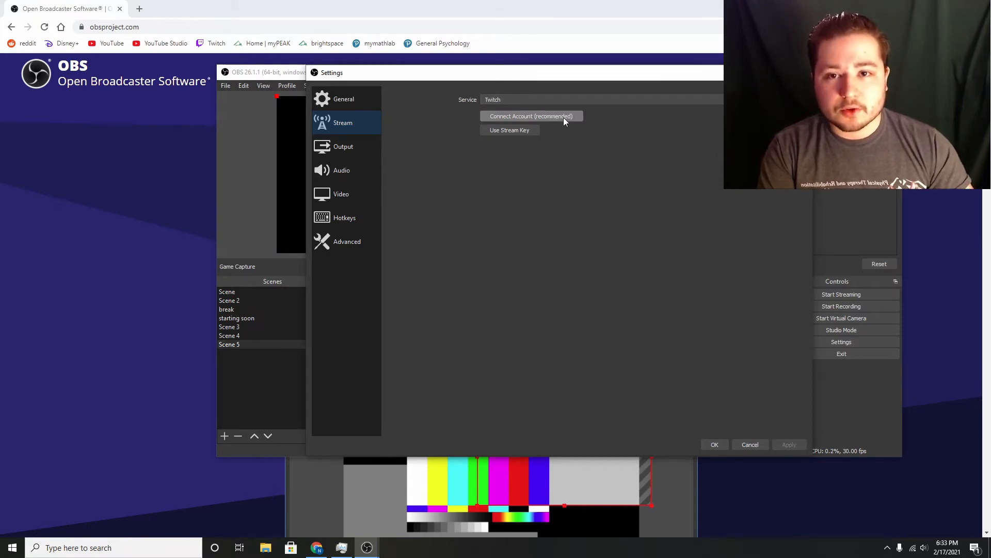
left_click(533, 116)
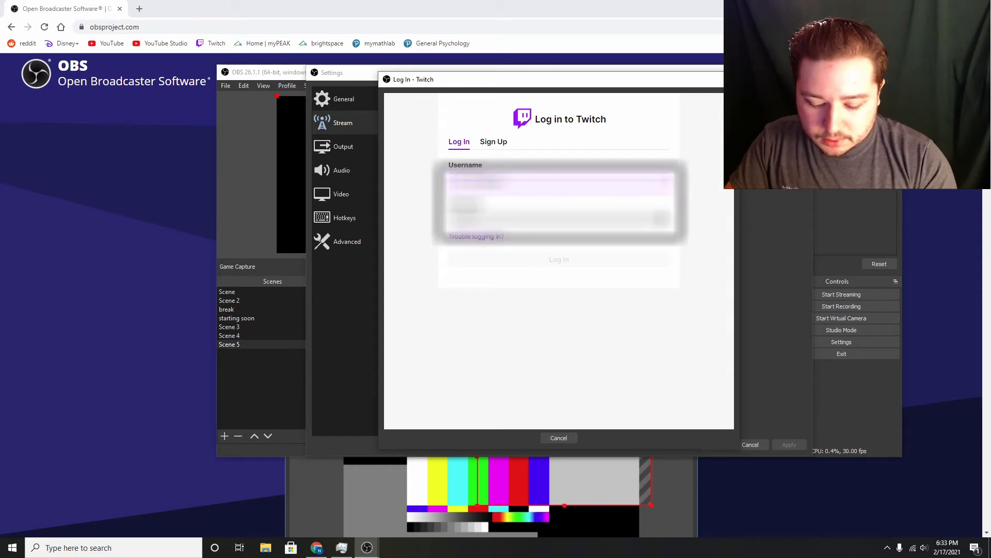
left_click(563, 262)
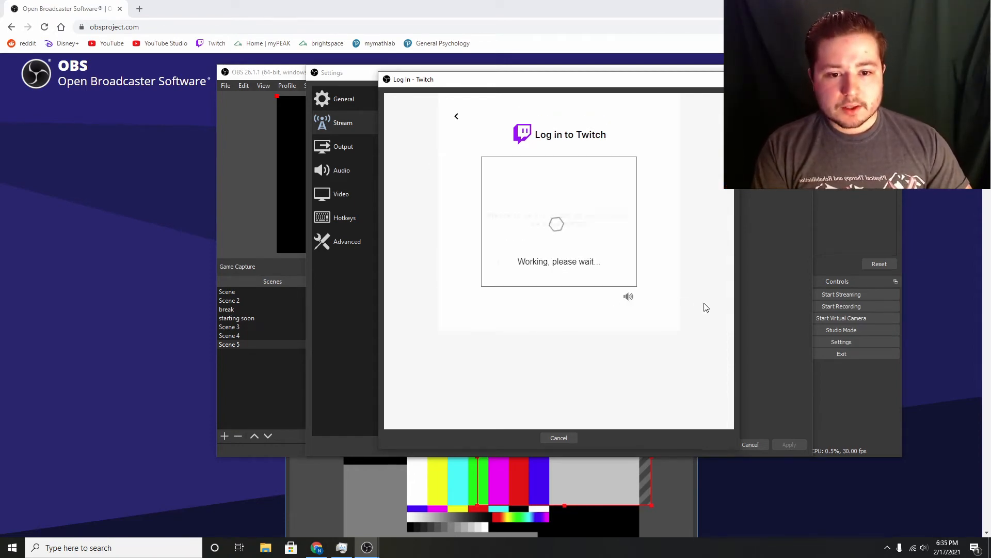
Solve the Twitch image challenge by picking the upright animal and submit the authenticator verification code.
left_click(568, 265)
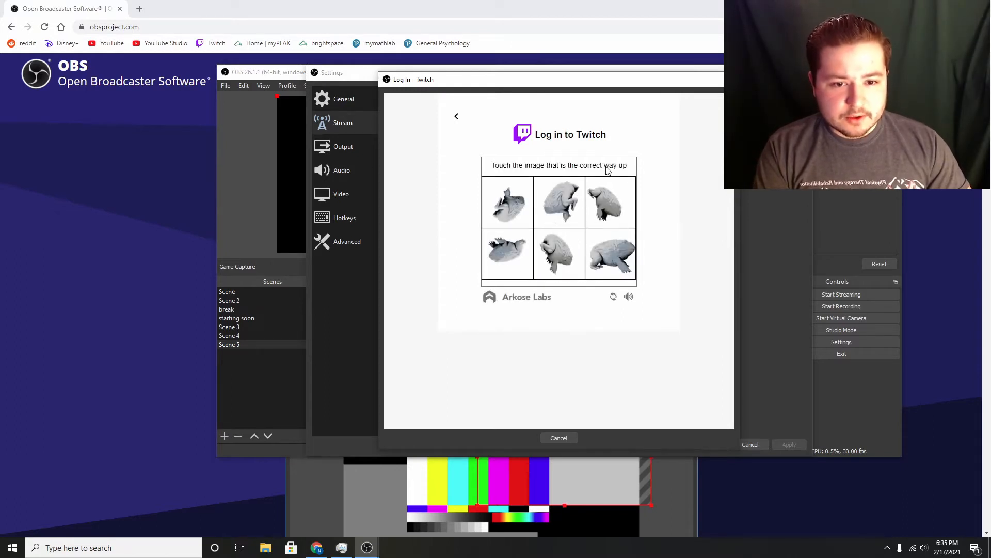
left_click(611, 261)
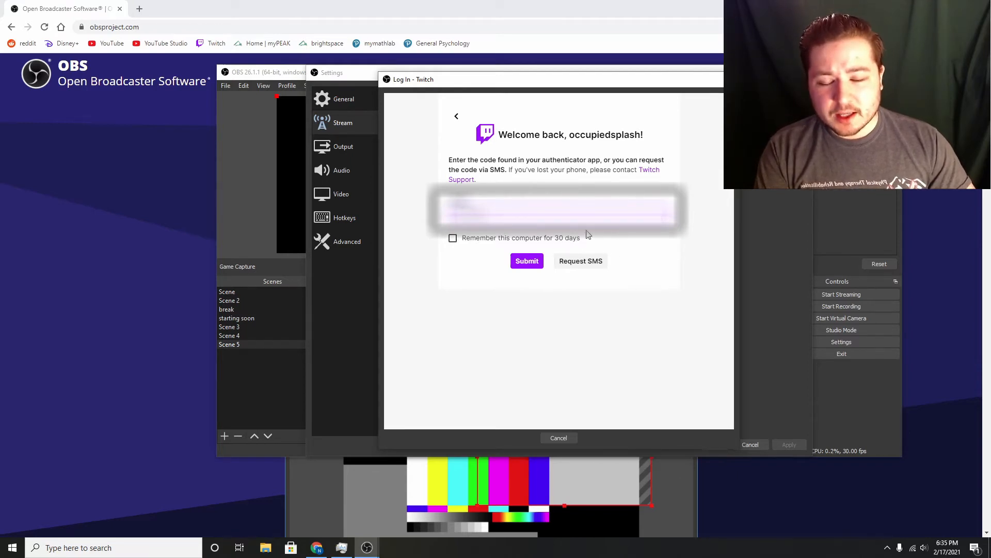
left_click(527, 262)
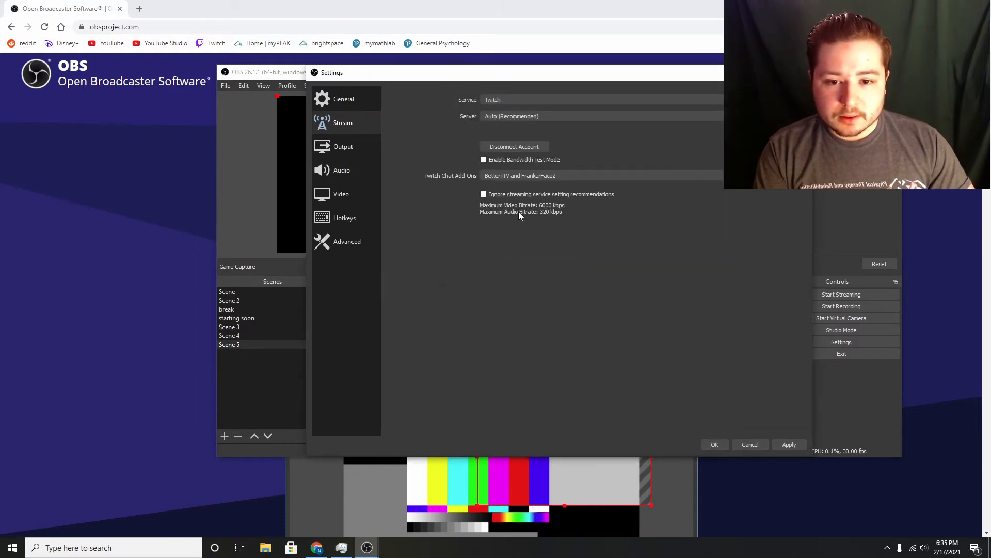
Keep BetterTTV and FrankerFaceZ as the Twitch chat add-ons, apply the stream settings and close the settings window.
left_click(617, 175)
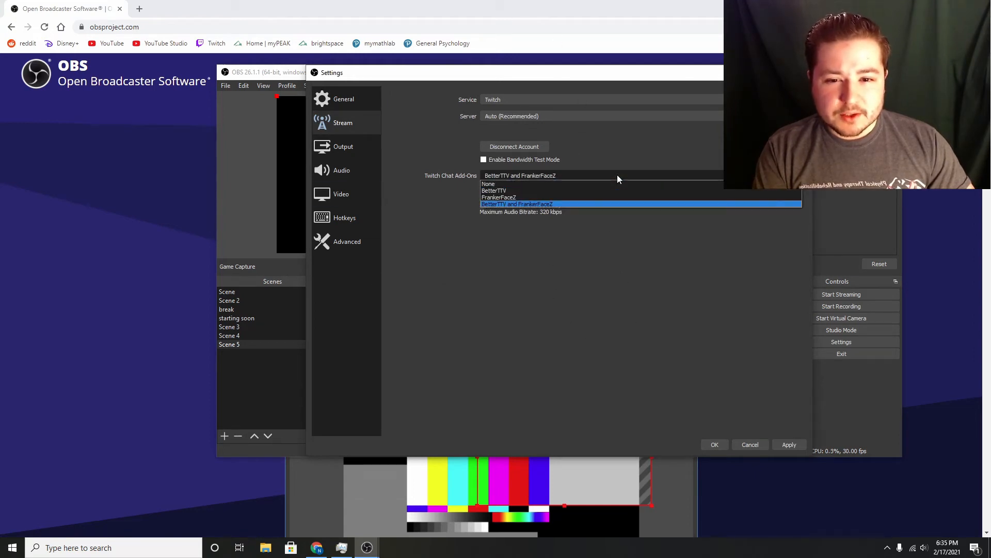
left_click(566, 203)
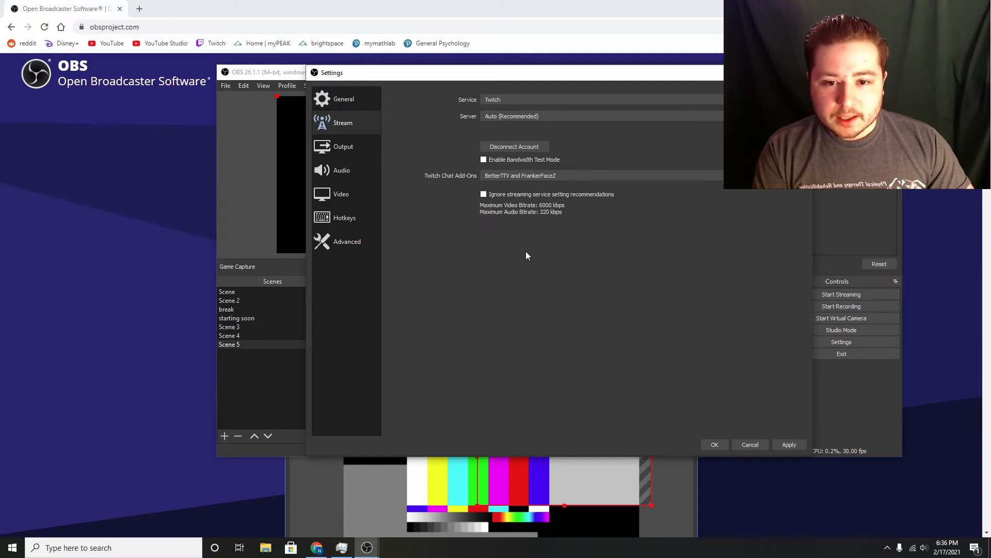
left_click(787, 444)
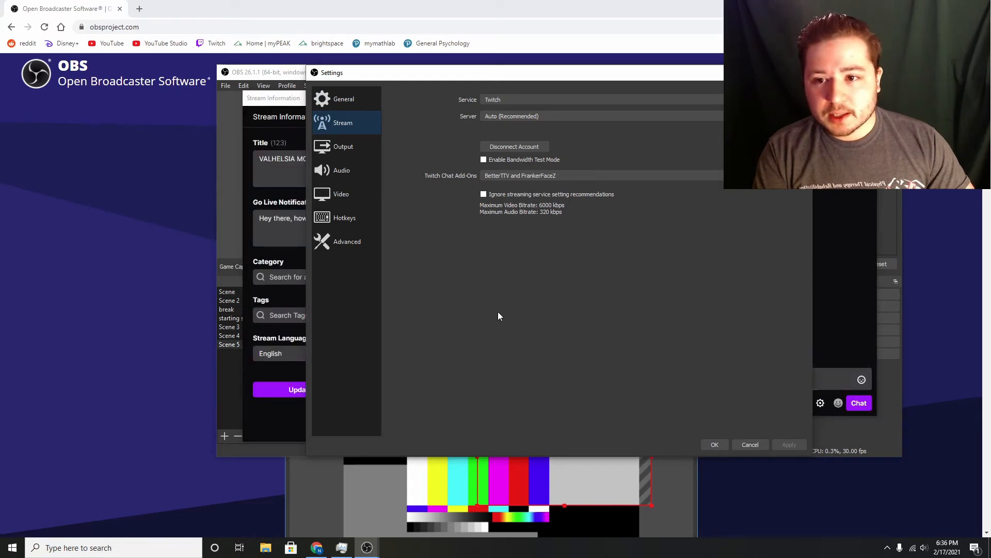
left_click_drag(668, 72, 676, 268)
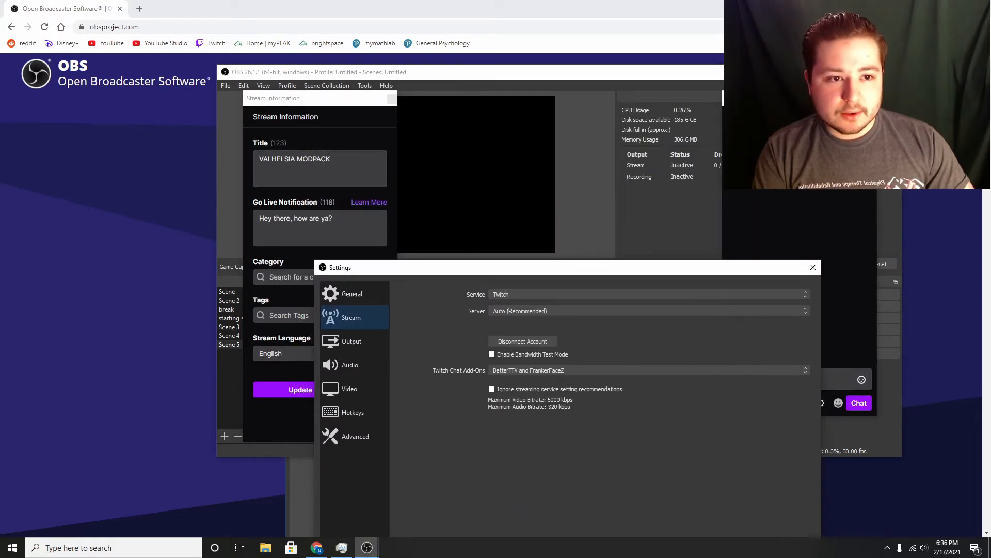
left_click(813, 267)
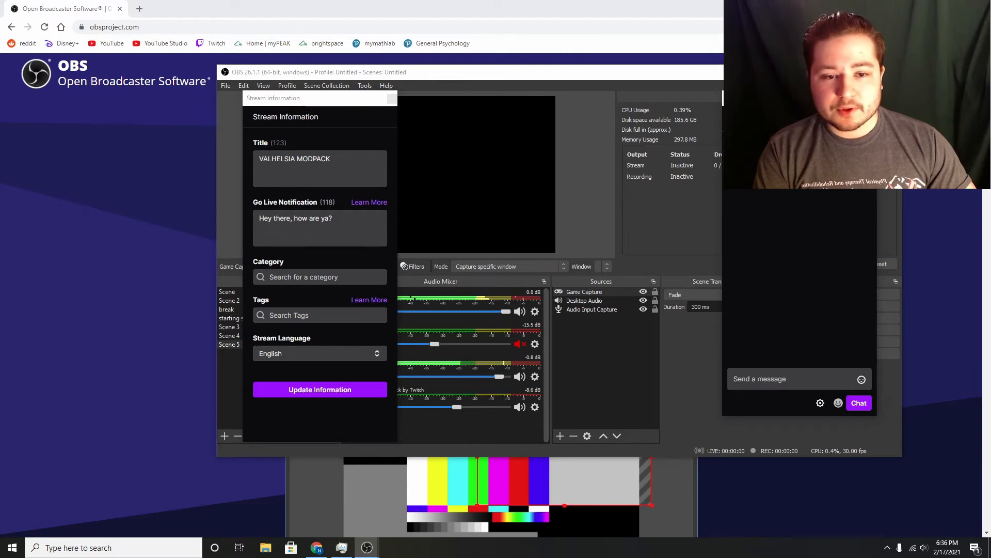
Maximize the OBS window and dock the floating Chat and Stream Information windows between Sources and Scene Transitions.
left_click(867, 73)
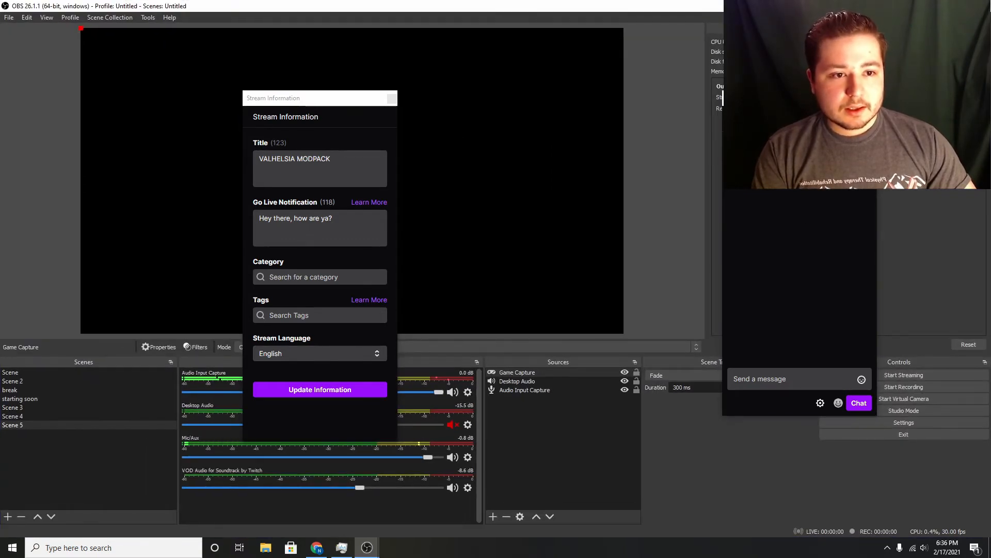
left_click_drag(813, 98, 634, 368)
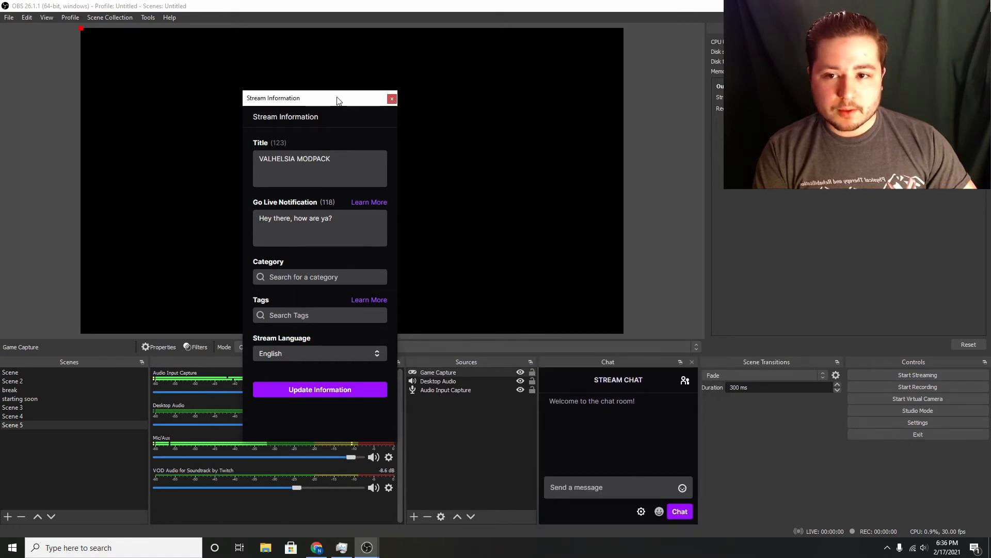
left_click_drag(336, 99, 555, 361)
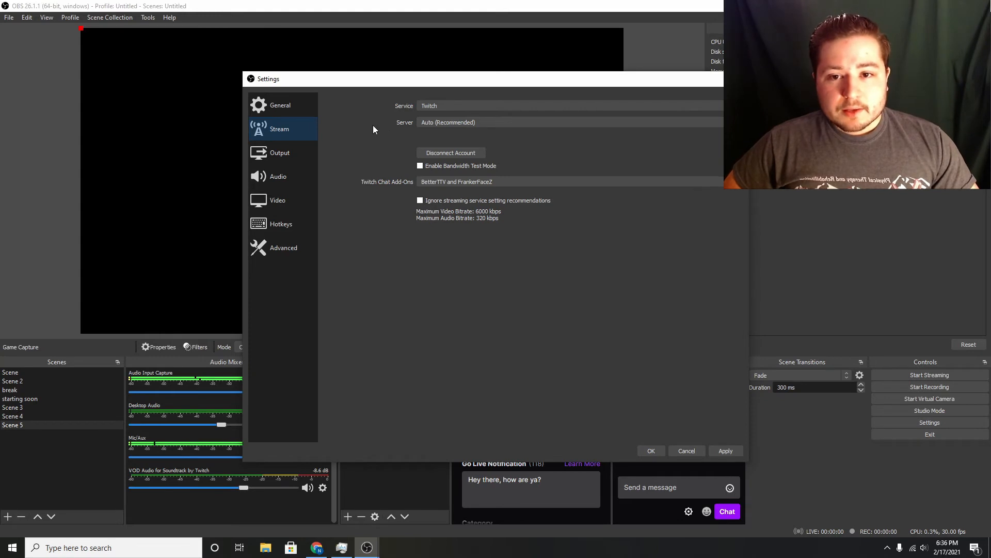
Set the streaming video bitrate to 3000 Kbps in the output settings.
left_click(283, 154)
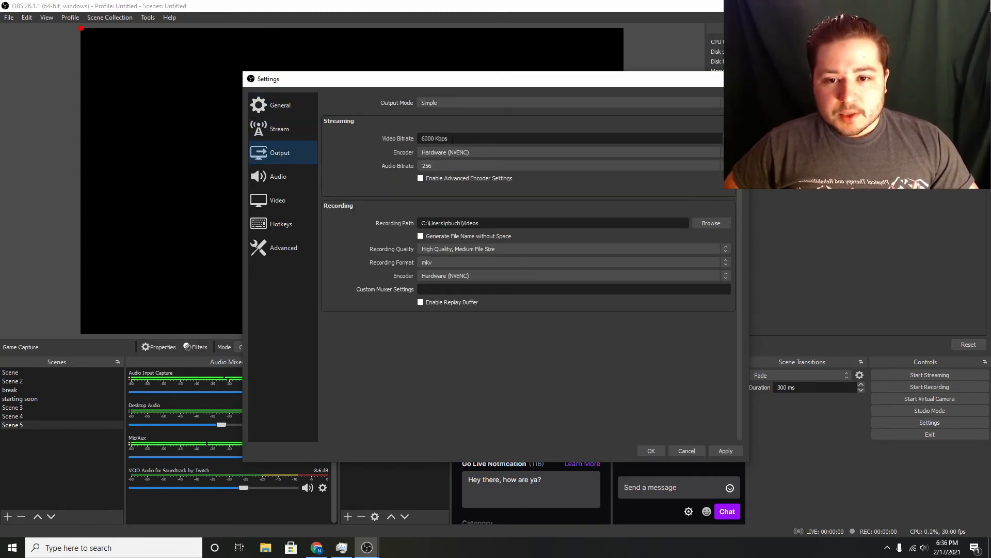
left_click_drag(435, 139, 402, 136)
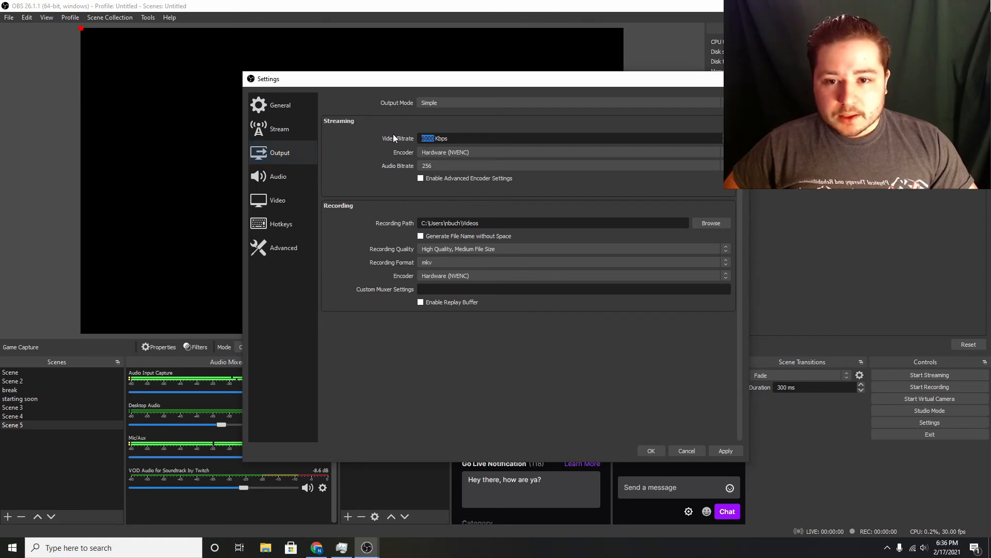
type("3000")
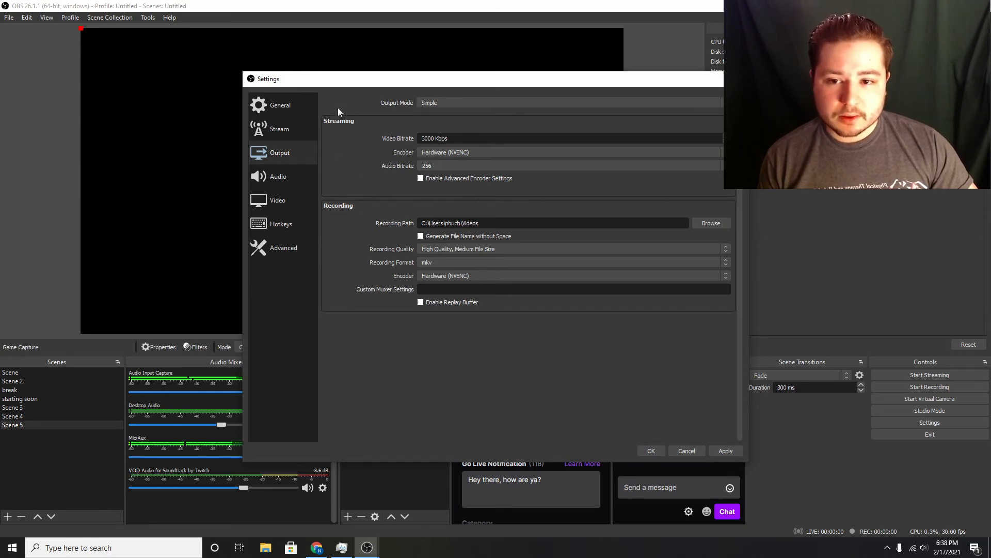
Set both the base (canvas) and output (scaled) resolutions to 1280x720 in the video settings.
left_click(287, 200)
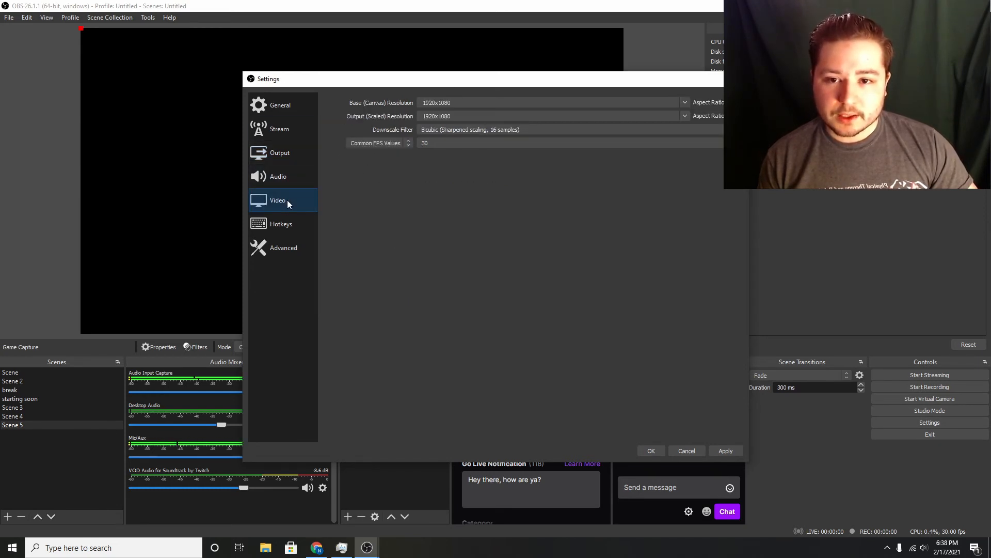
left_click(689, 103)
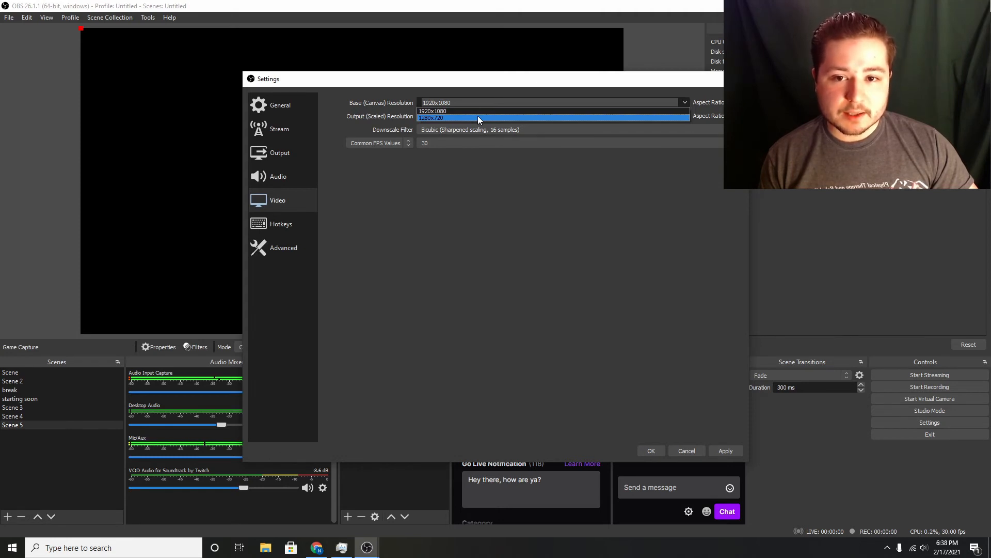
left_click(479, 117)
left_click(685, 115)
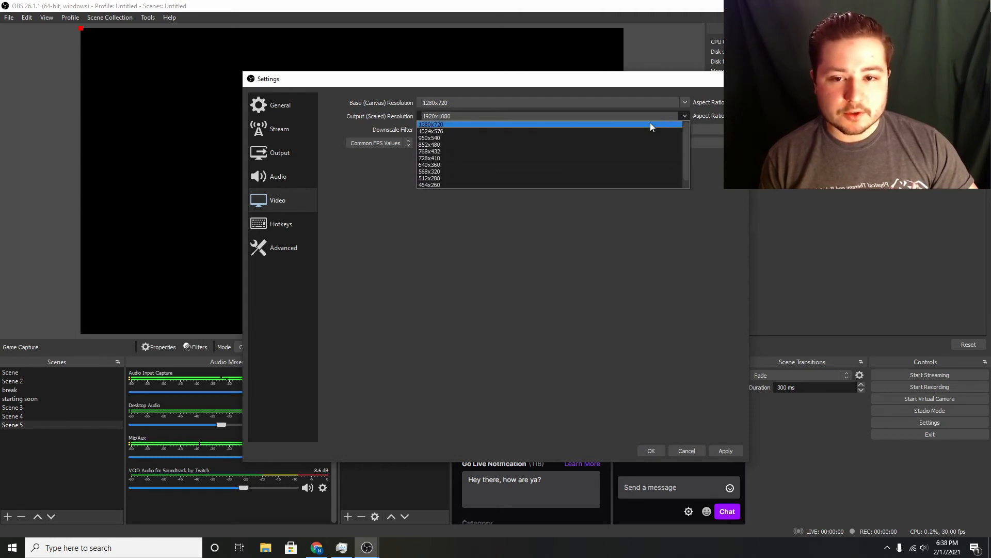
left_click(535, 124)
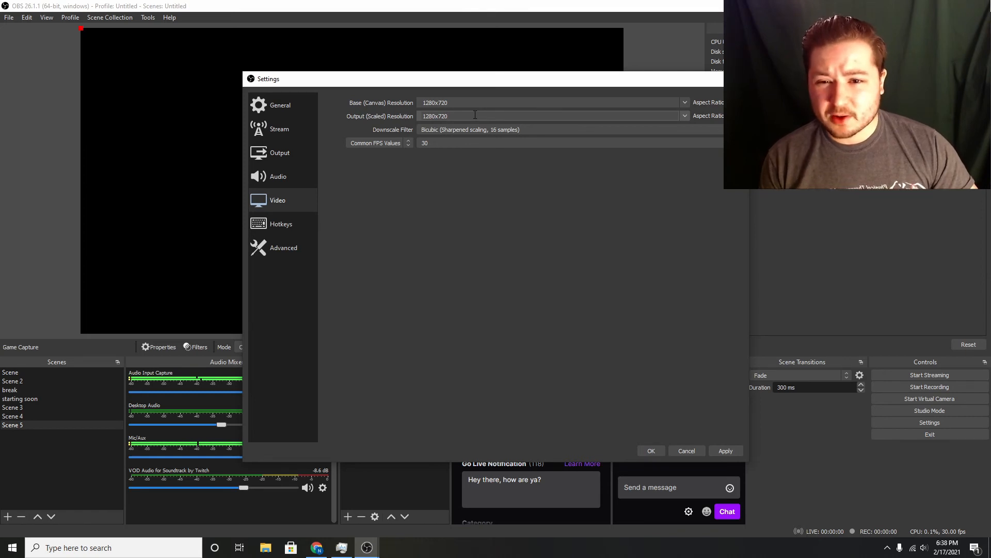
Keep the common FPS value at 30, apply the changes and close the settings.
left_click(510, 142)
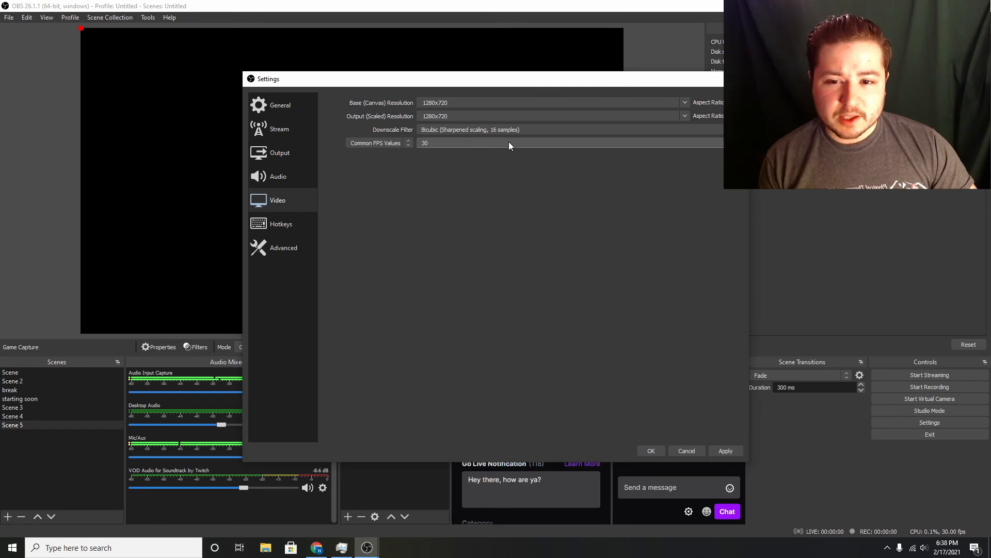
left_click(482, 185)
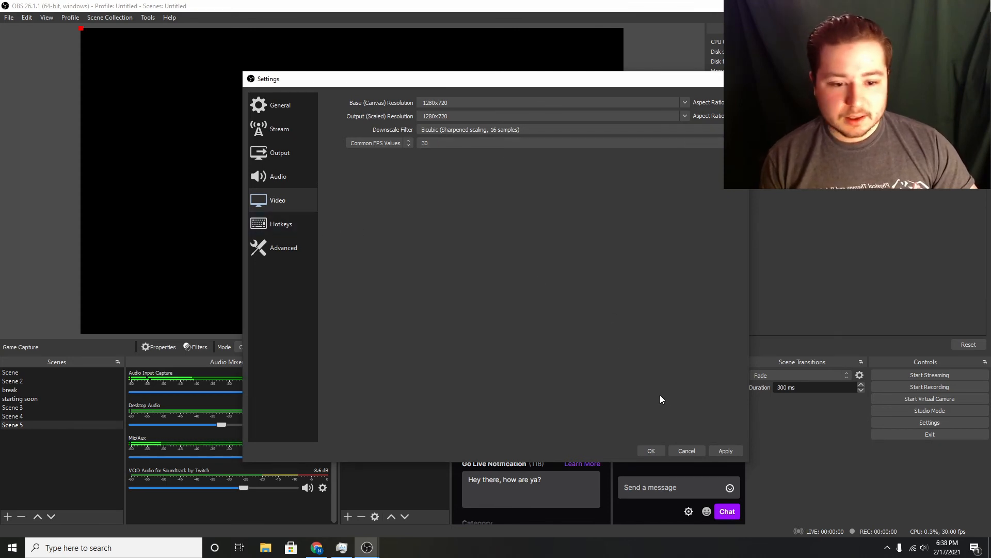
left_click(726, 452)
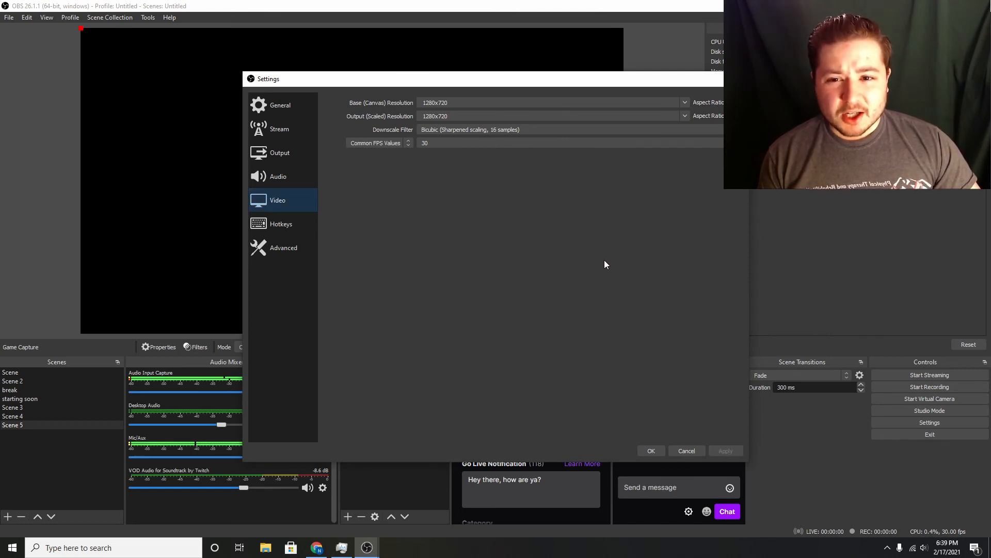
left_click(654, 450)
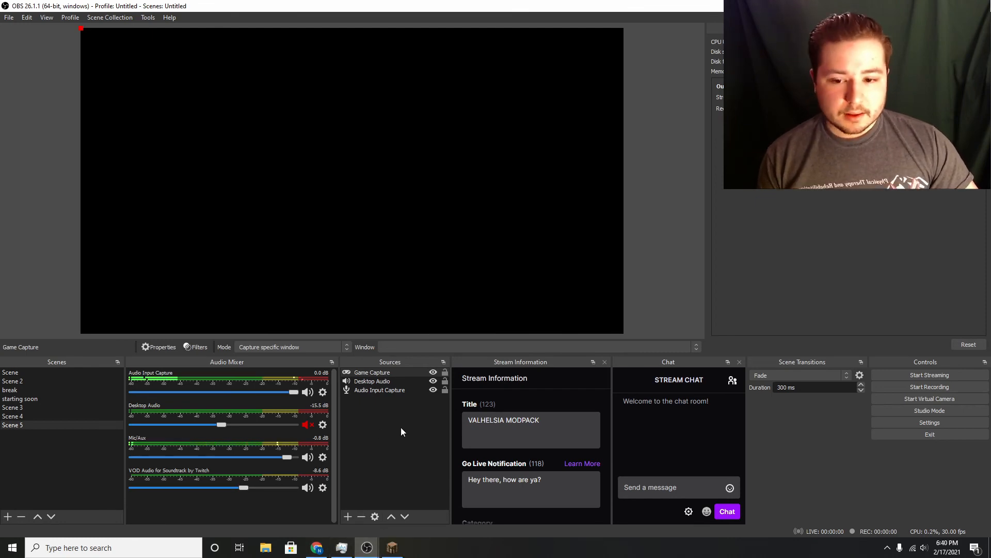
Switch to Minecraft to view the running game, and return to the OBS window containing Scene 5.
left_click(393, 547)
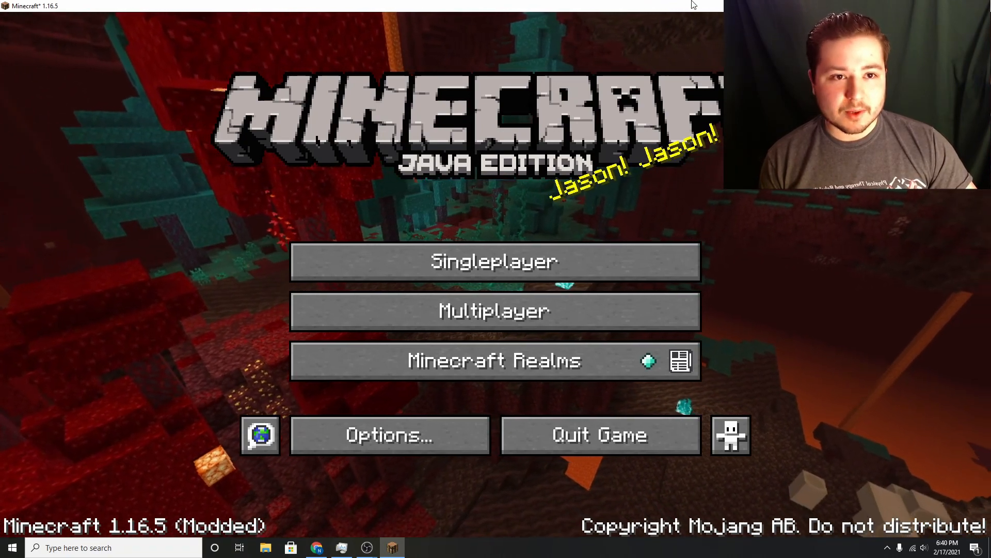
mouse_move(367, 551)
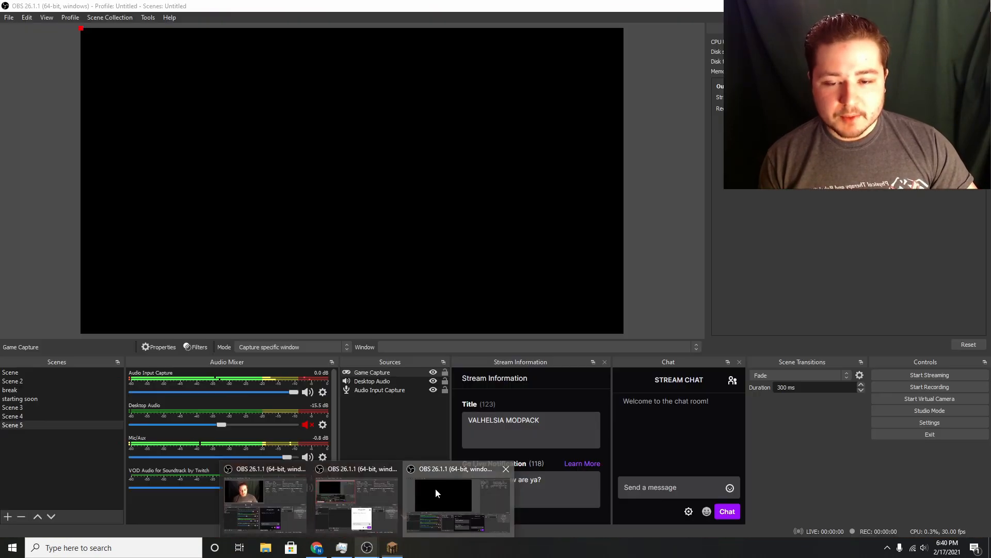
left_click(435, 488)
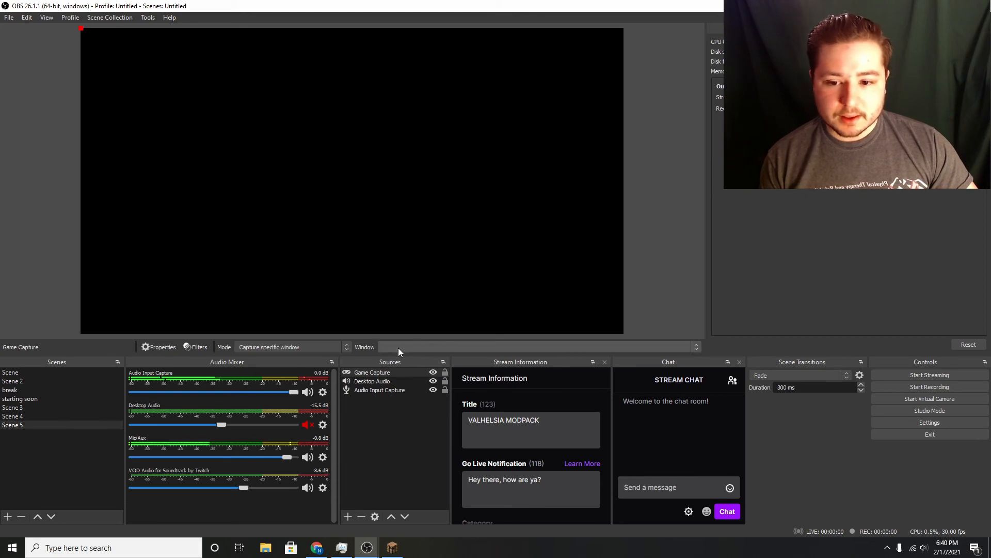
Set the Game Capture source's window to [javaw.exe]: Minecraft* 1.16.5 in its properties and accept the change.
left_click(391, 371)
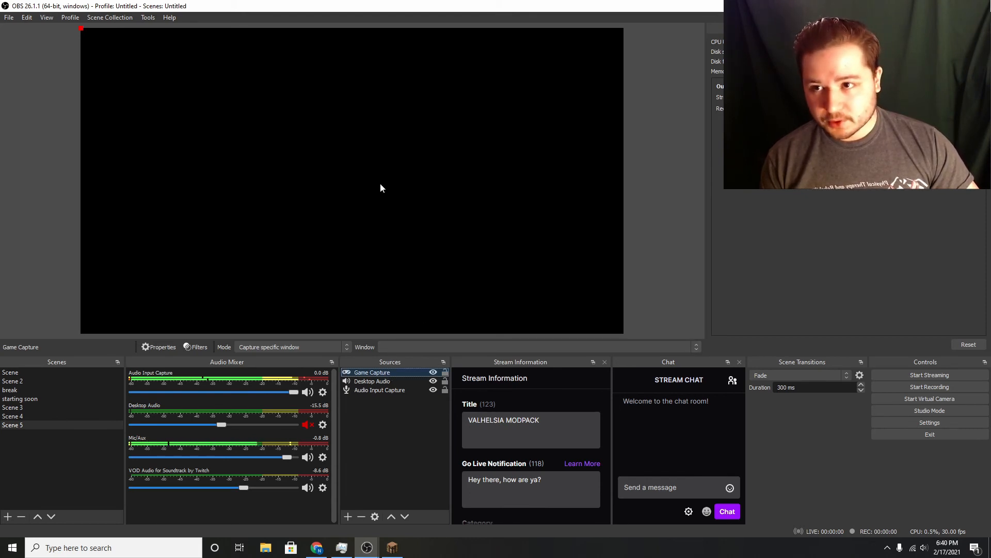
right_click(400, 373)
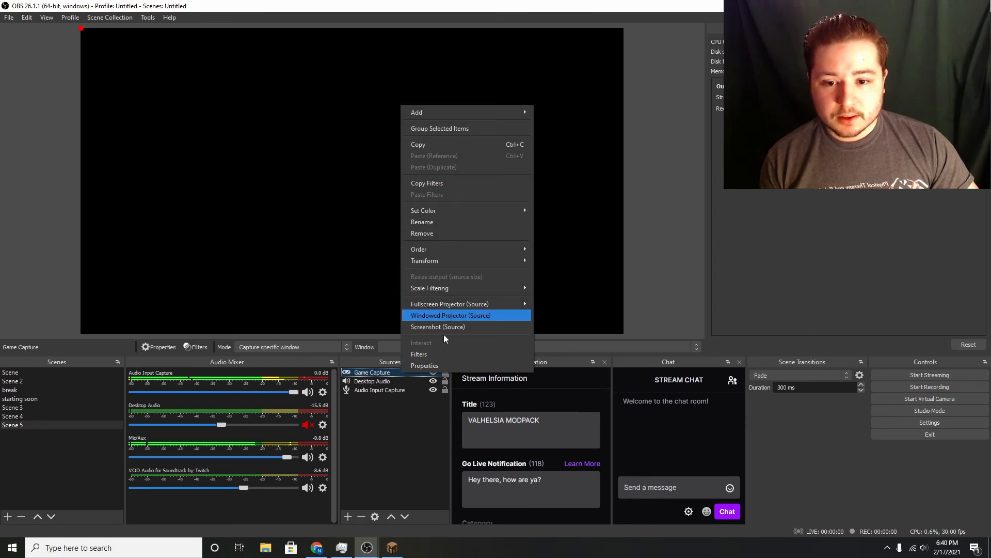
left_click(442, 365)
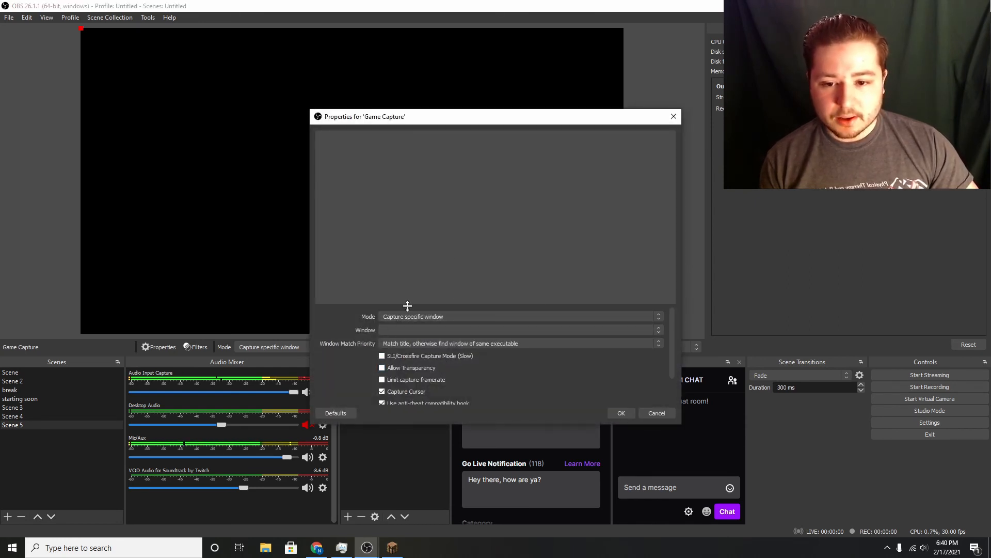
left_click(447, 329)
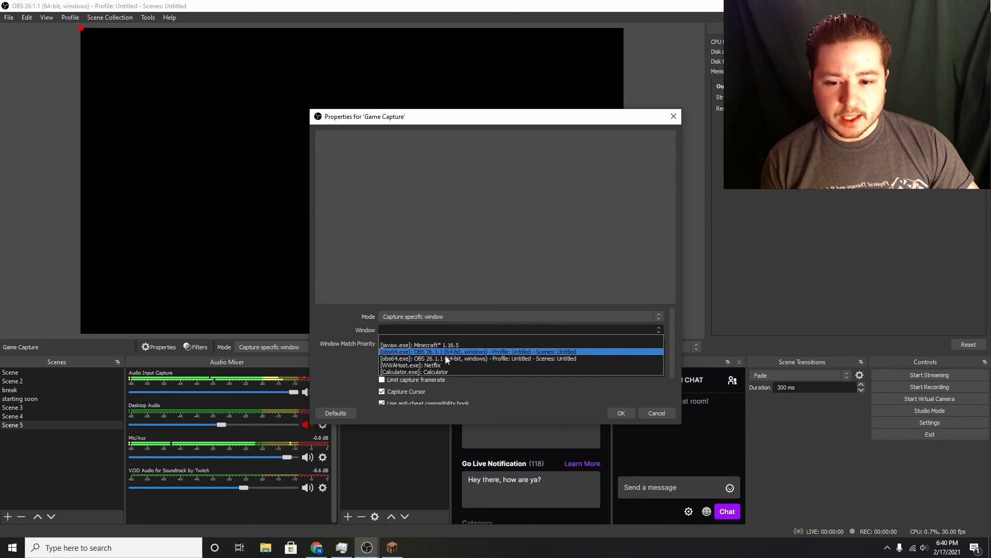
left_click(450, 344)
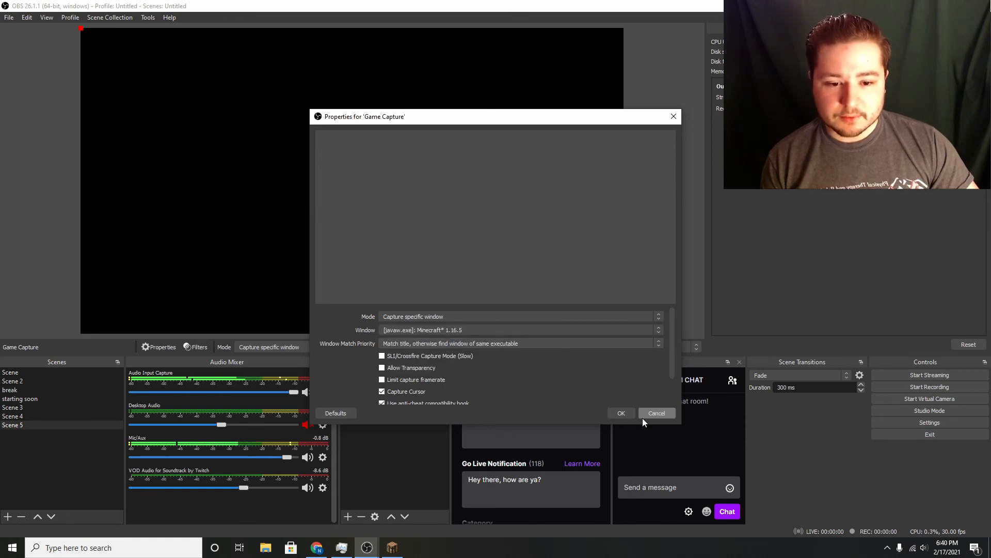
left_click(619, 413)
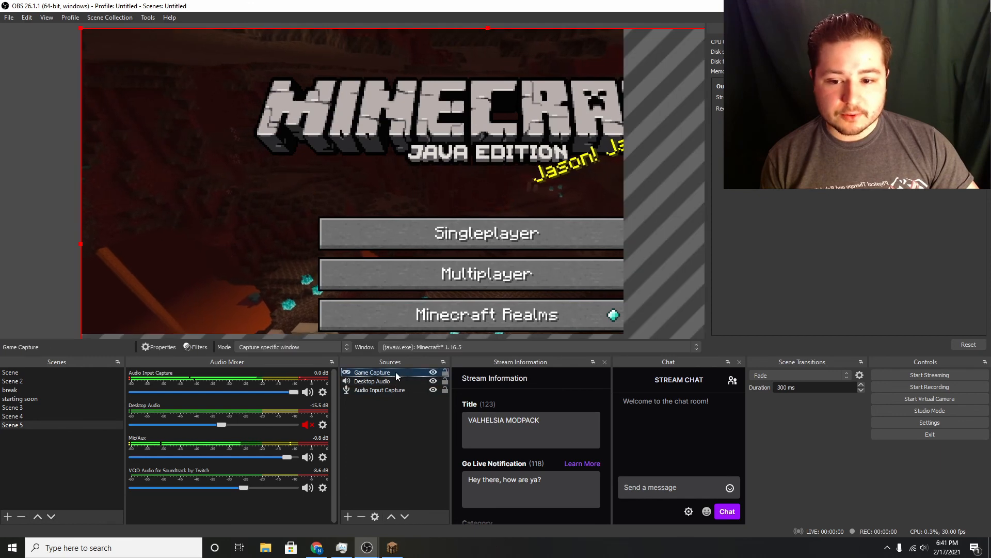
Transform the Game Capture source with Stretch to screen so it fills the canvas.
right_click(396, 372)
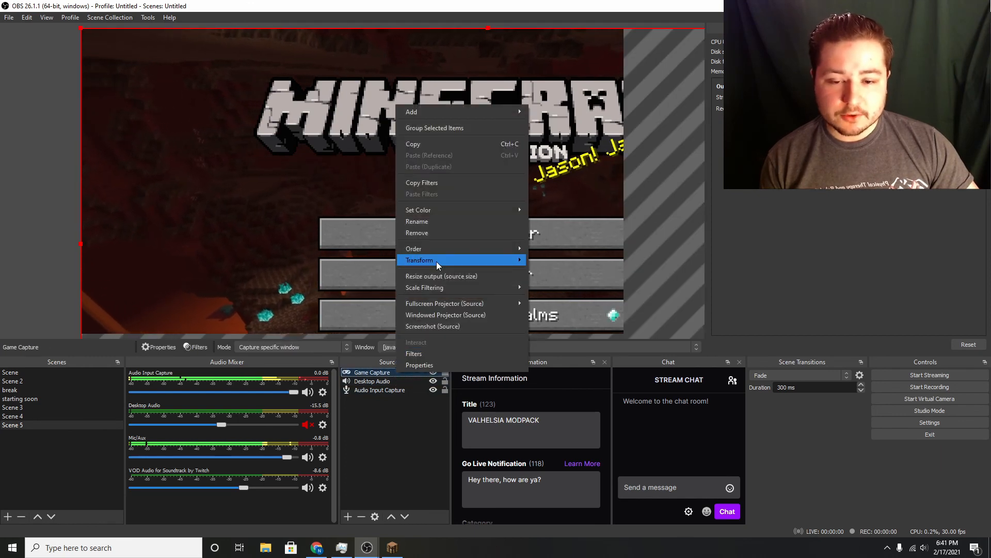
mouse_move(436, 261)
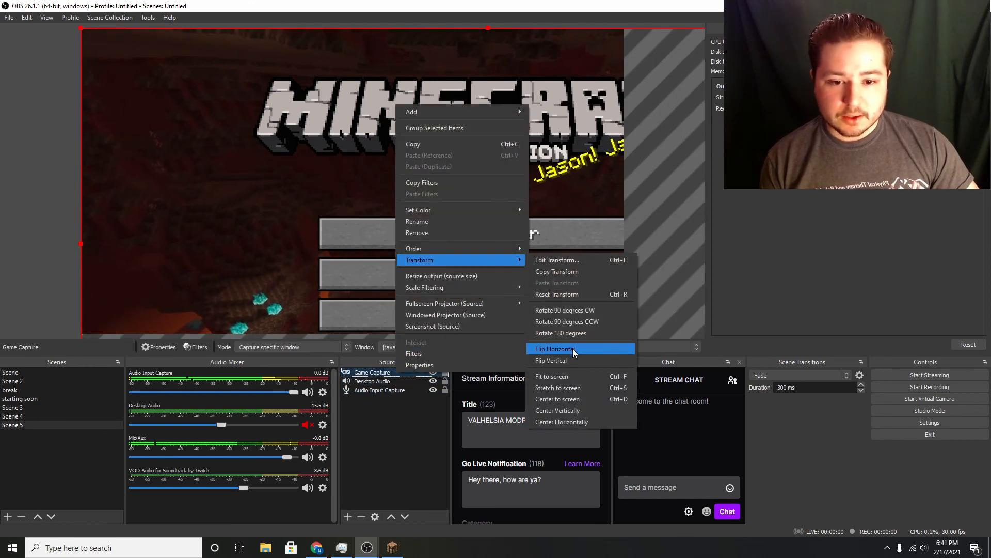
left_click(582, 388)
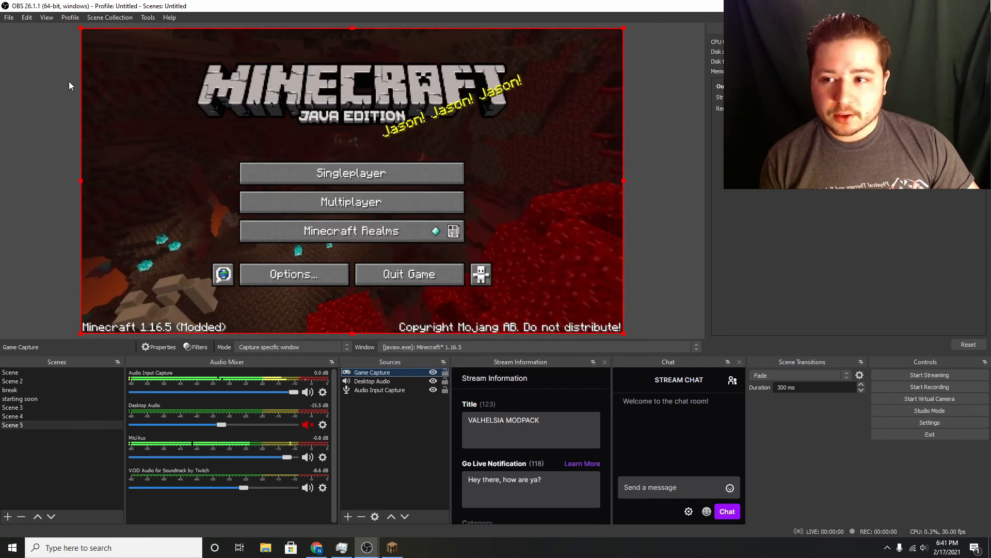